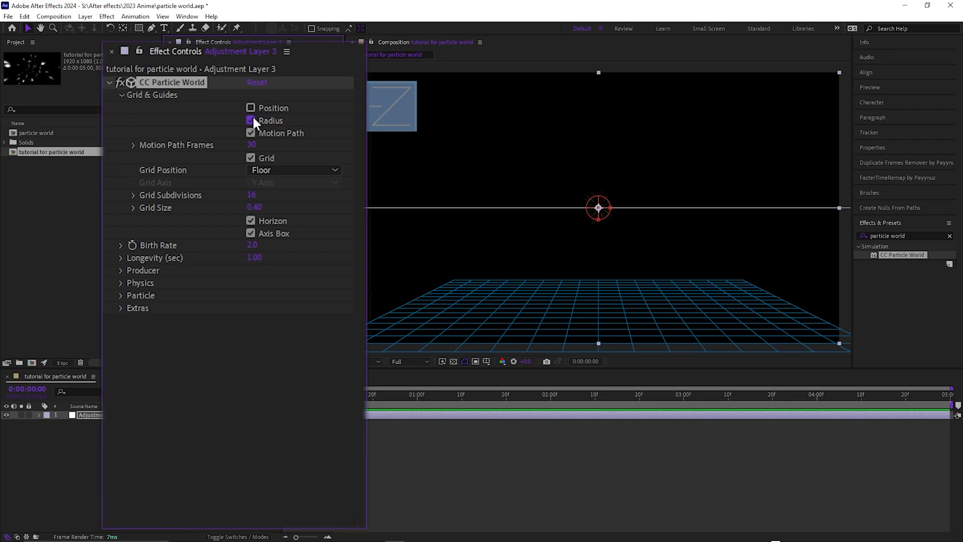
# - Turn off CC Particle World's Radius, Motion Path, Grid, Horizon and Axis Box guides
pyautogui.click(251, 158)
pyautogui.click(250, 220)
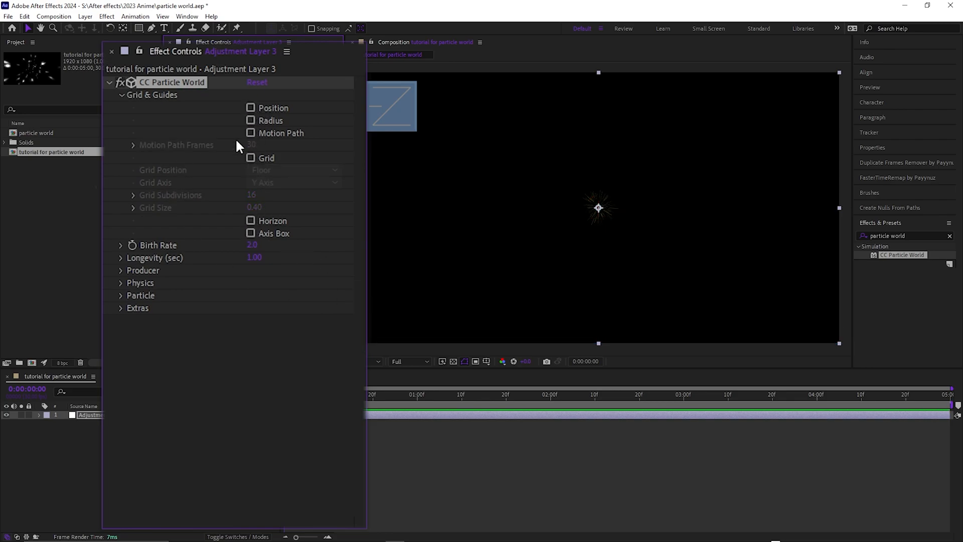
pyautogui.click(108, 81)
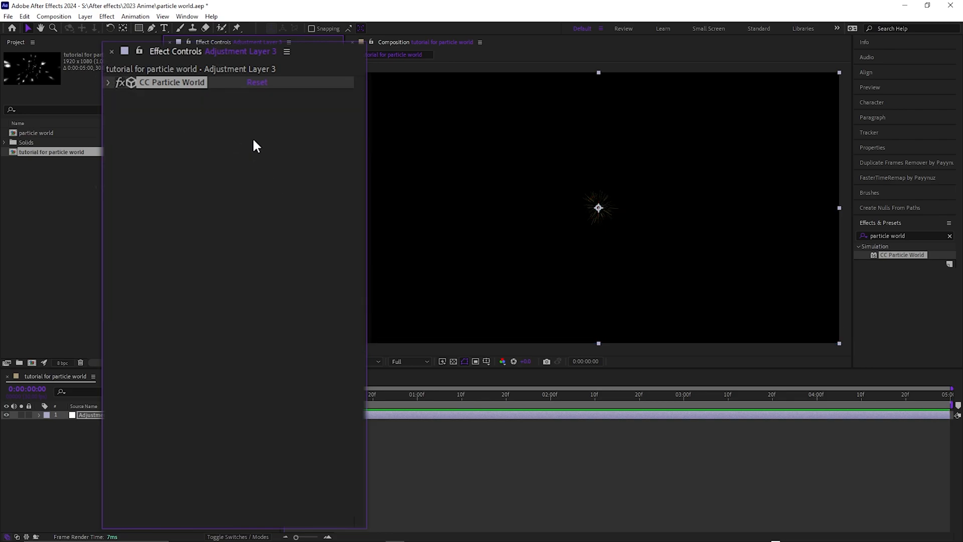
pyautogui.click(109, 82)
# - Set CC Particle World's Birth Rate to 3 and collapse its Grid & Guides settings
pyautogui.click(253, 245)
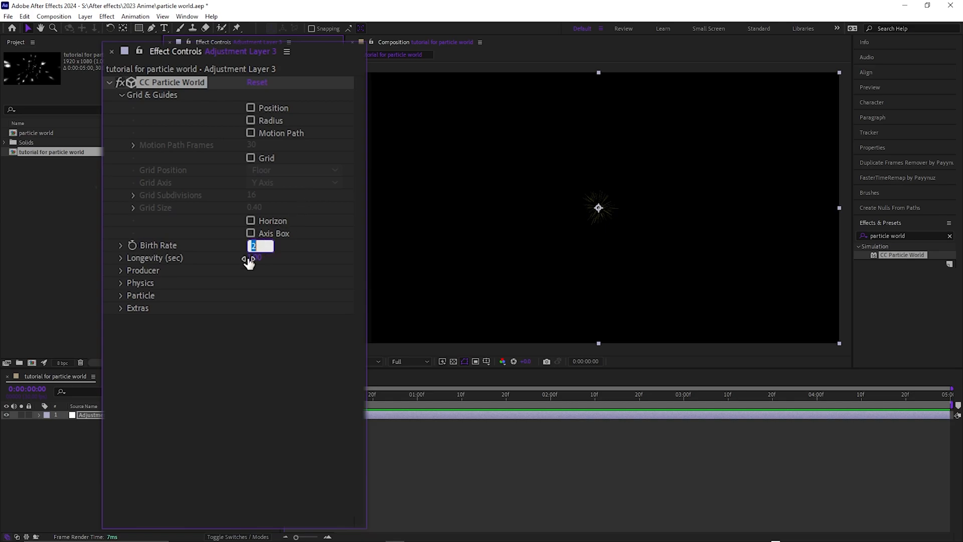
pyautogui.click(125, 97)
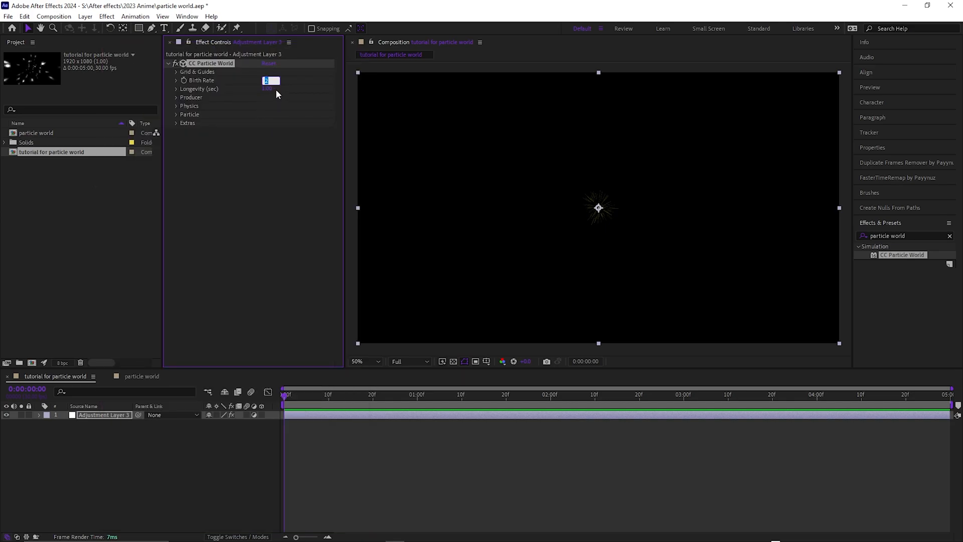
pyautogui.write('3')
pyautogui.click(253, 137)
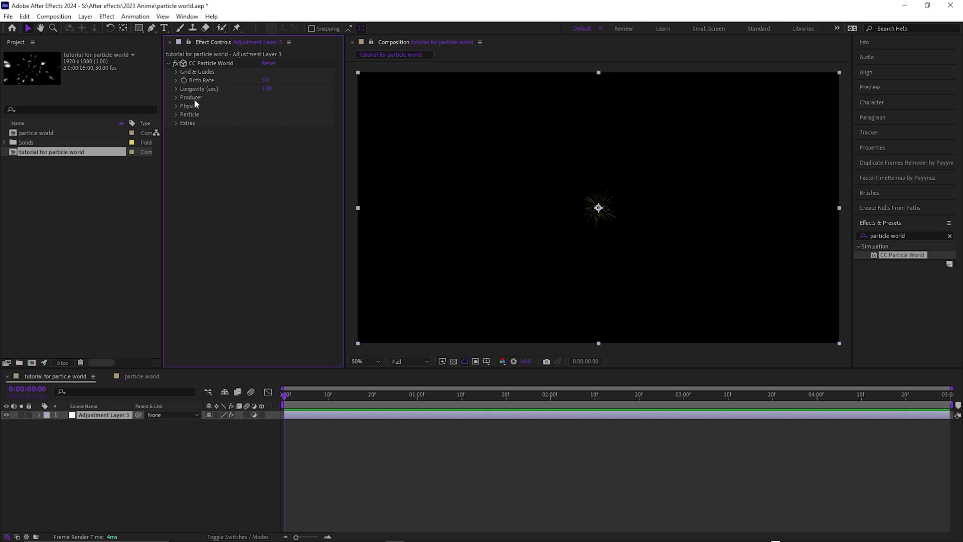
# - Widen the particle Producer with Radius X about 0.965, Radius Y about 1.975 and a much larger Radius Z
pyautogui.click(176, 98)
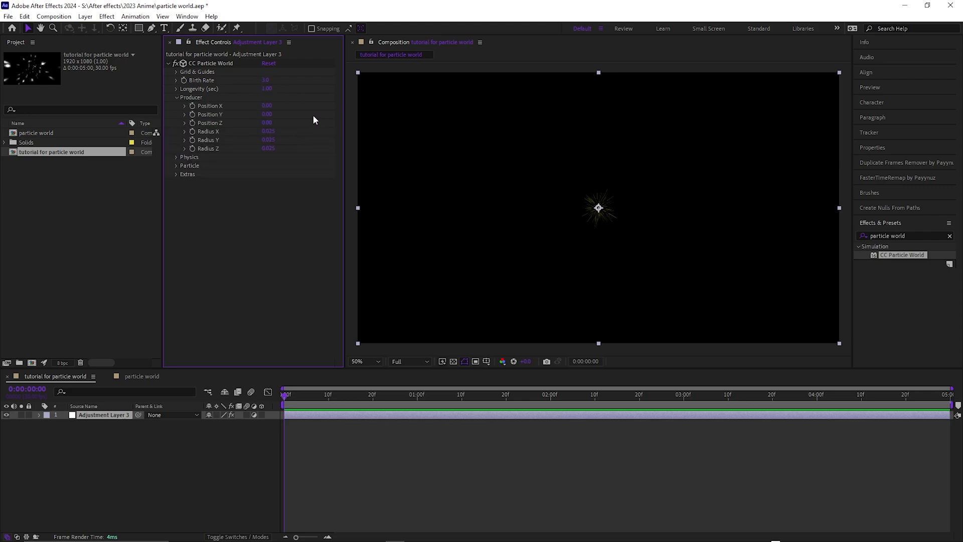
pyautogui.moveTo(268, 130); pyautogui.dragTo(297, 132)
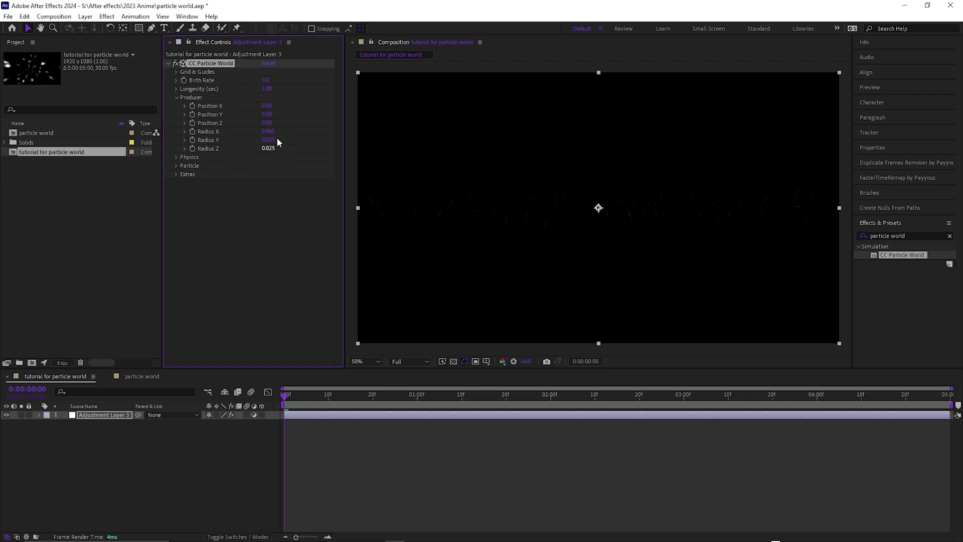
pyautogui.moveTo(269, 140); pyautogui.dragTo(292, 140)
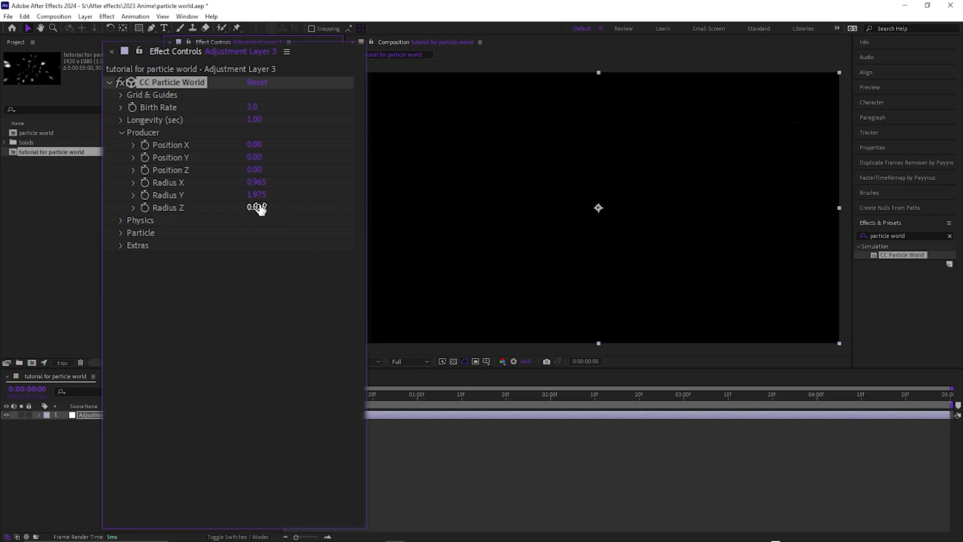
pyautogui.moveTo(276, 207); pyautogui.dragTo(361, 206)
pyautogui.moveTo(378, 147); pyautogui.dragTo(668, 186)
pyautogui.click(122, 132)
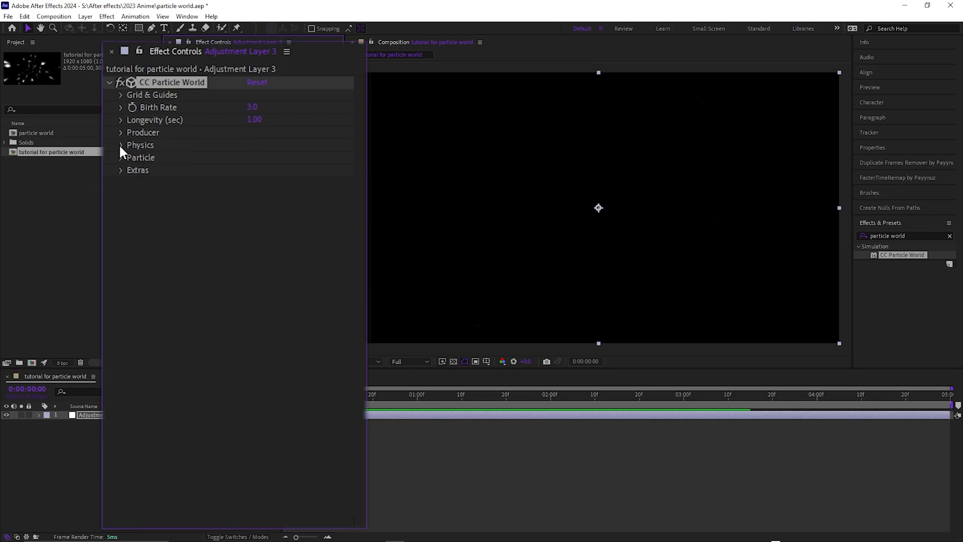
# - Set both Velocity and Gravity to 0 in CC Particle World's Physics settings
pyautogui.click(120, 145)
pyautogui.click(254, 171)
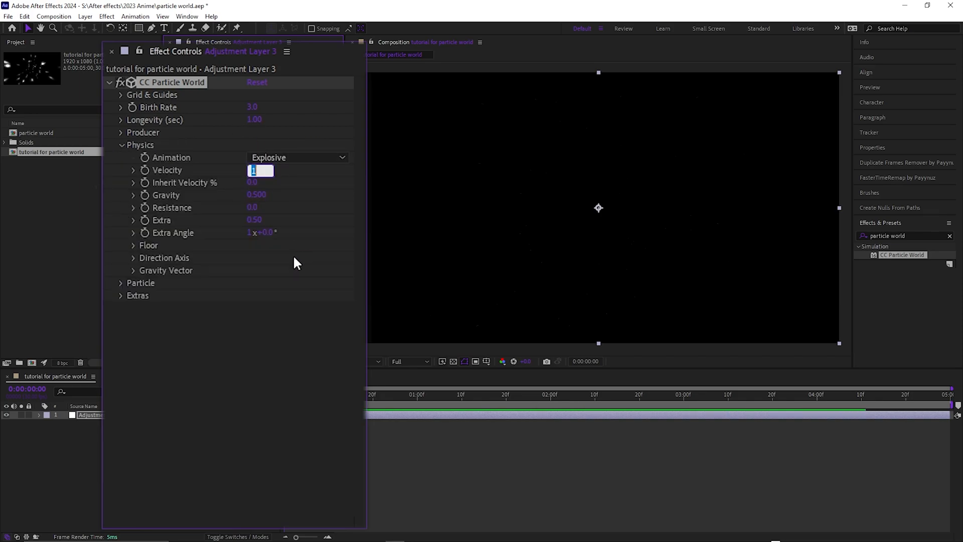
pyautogui.write('0')
pyautogui.press('Return')
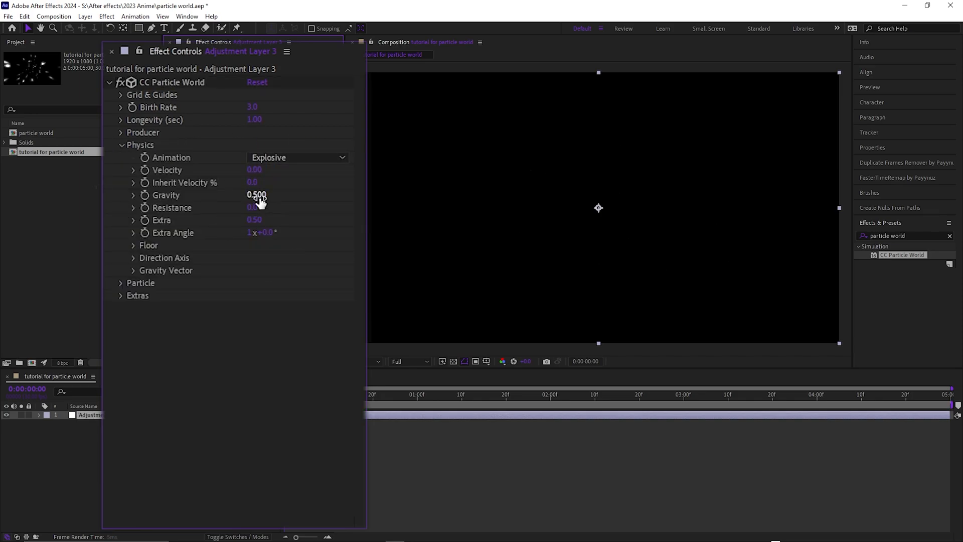
pyautogui.click(257, 196)
pyautogui.write('0')
pyautogui.press('Return')
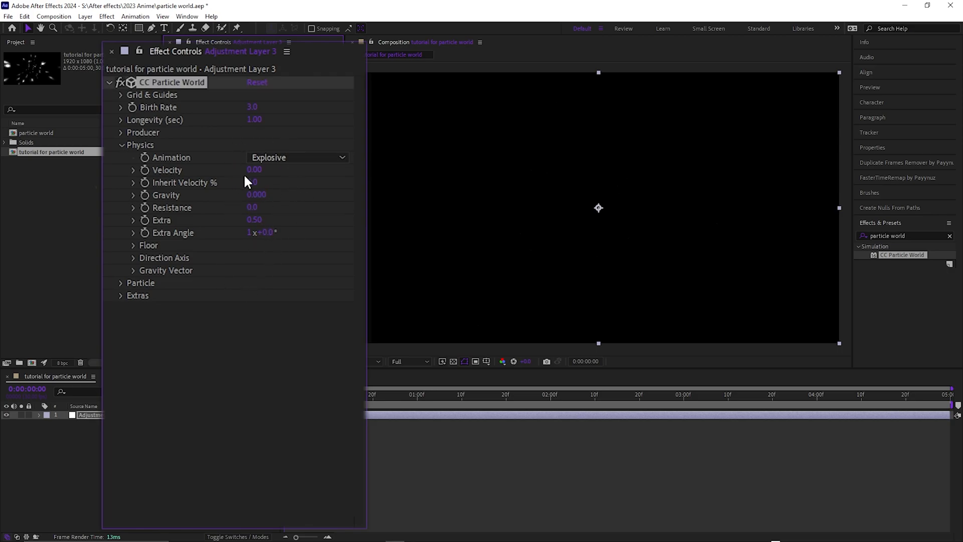
pyautogui.click(122, 145)
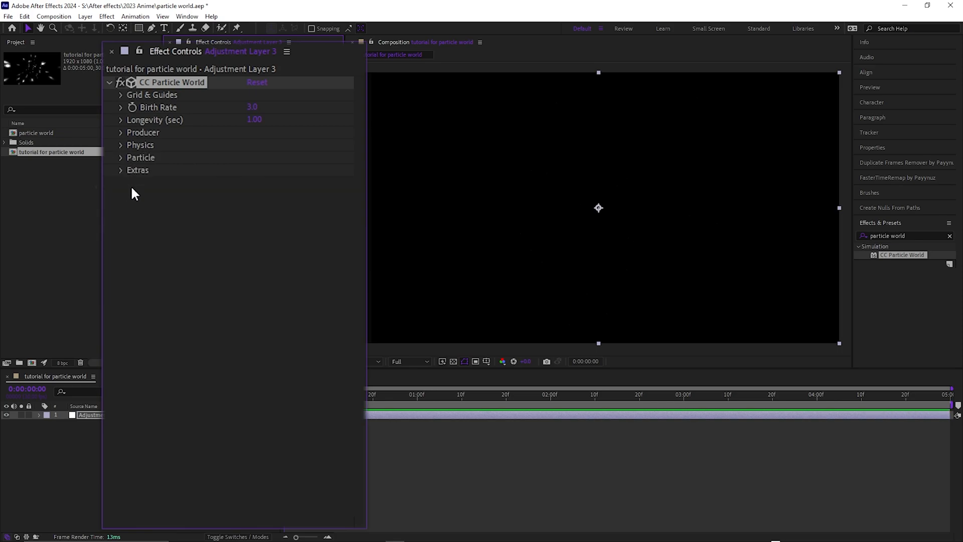
# - Change the particles' Birth Color and Death Color to white
pyautogui.click(120, 158)
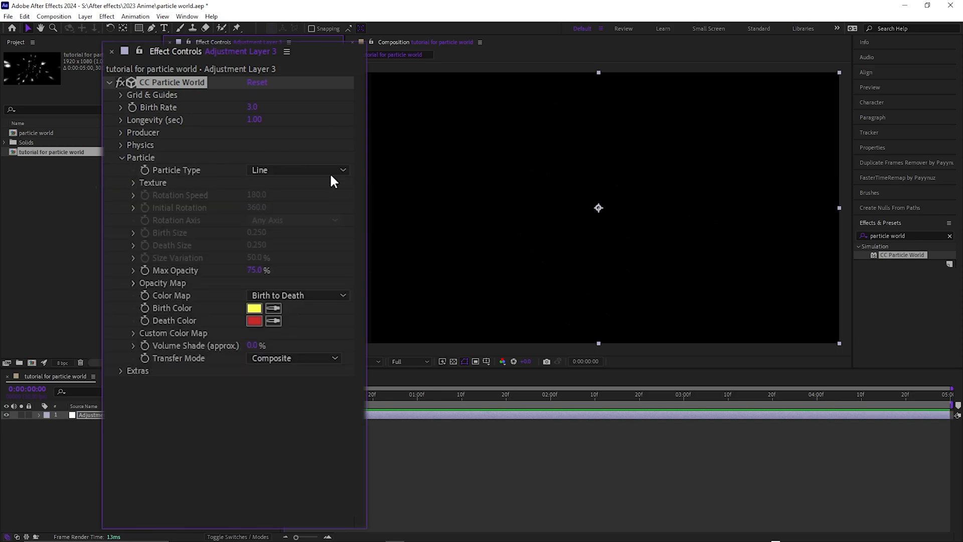
pyautogui.click(258, 310)
pyautogui.moveTo(343, 242); pyautogui.dragTo(315, 199)
pyautogui.click(534, 229)
pyautogui.click(266, 226)
pyautogui.moveTo(423, 251); pyautogui.dragTo(323, 222)
pyautogui.click(543, 226)
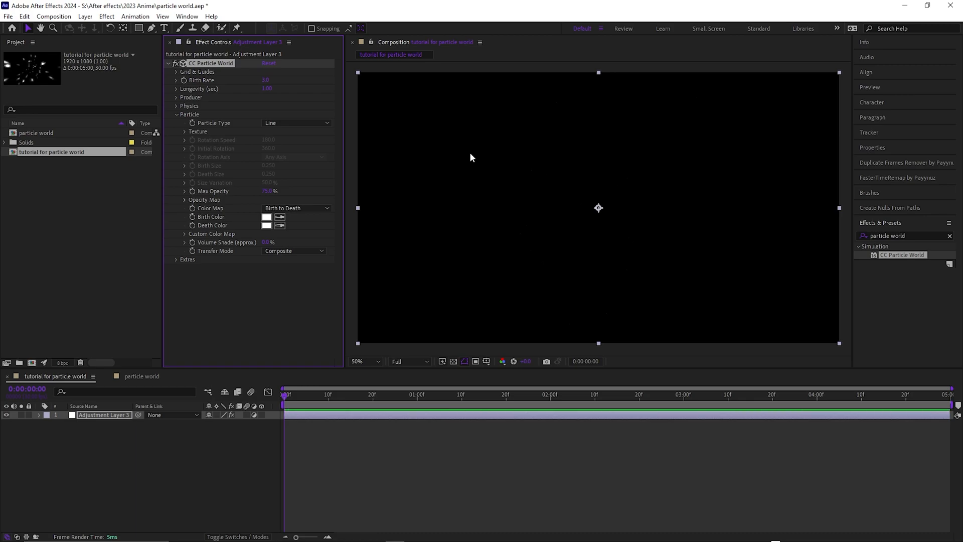
# - Preview the particle animation, and add the Optics Compensation effect to the adjustment layer
pyautogui.moveTo(313, 396); pyautogui.dragTo(379, 409)
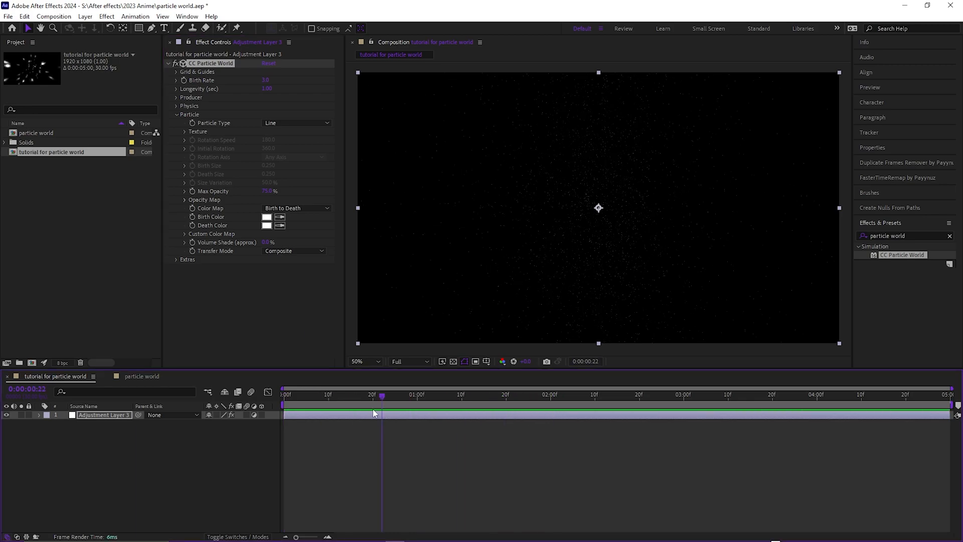
pyautogui.press('space')
pyautogui.moveTo(284, 415); pyautogui.dragTo(399, 415)
pyautogui.moveTo(405, 417); pyautogui.dragTo(300, 417)
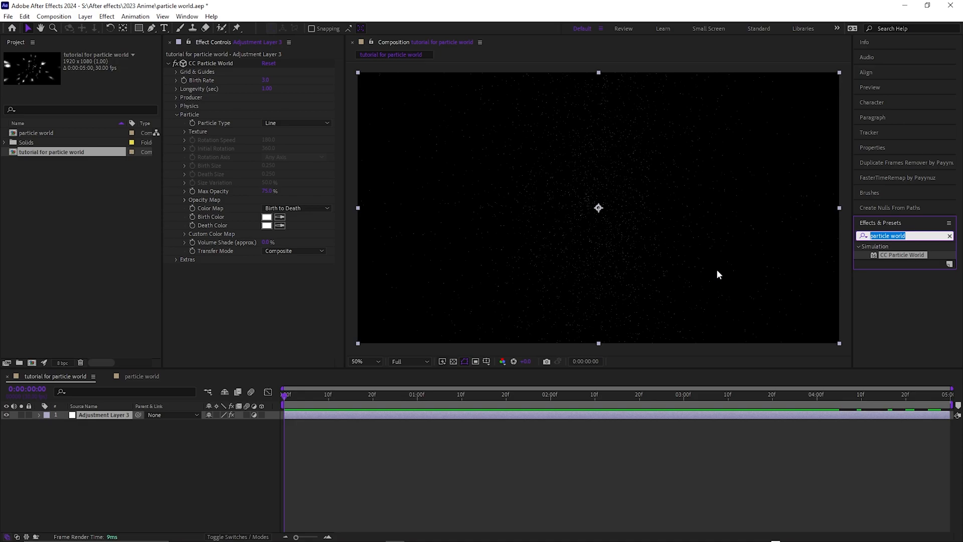
pyautogui.write('optica')
pyautogui.press('BackSpace')
pyautogui.write('s')
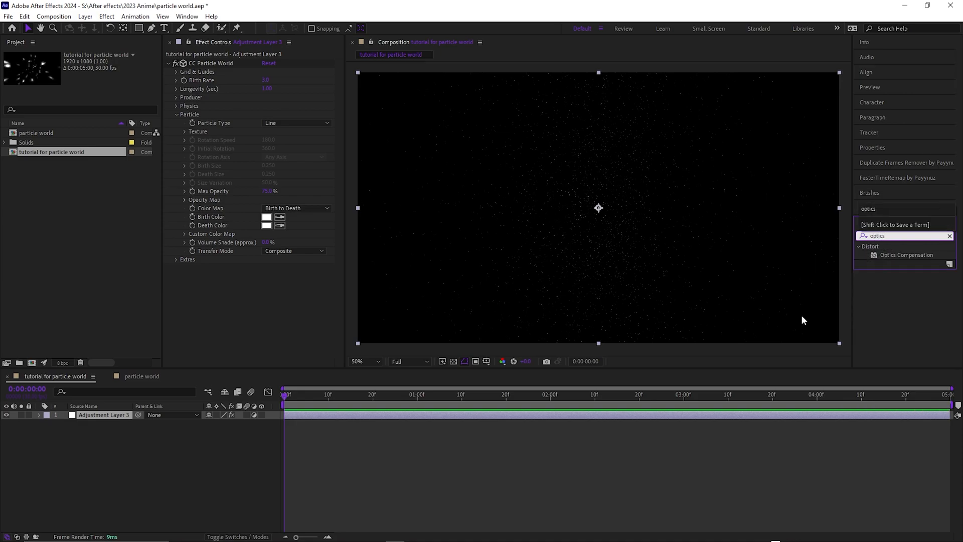
pyautogui.doubleClick(895, 256)
# - Set Optics Compensation's Field Of View to 130 and enable Reverse Lens Distortion
pyautogui.click(268, 276)
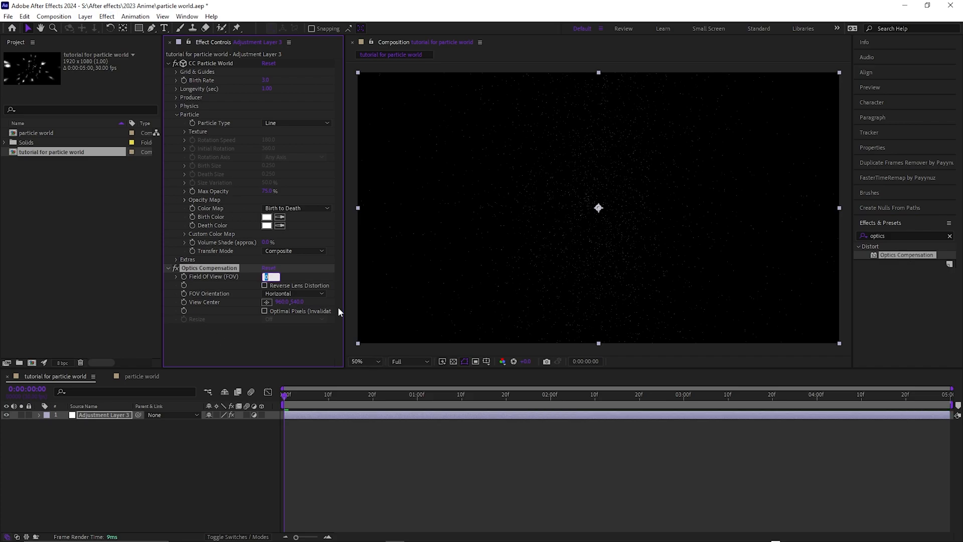
pyautogui.write('130')
pyautogui.press('Return')
pyautogui.click(265, 285)
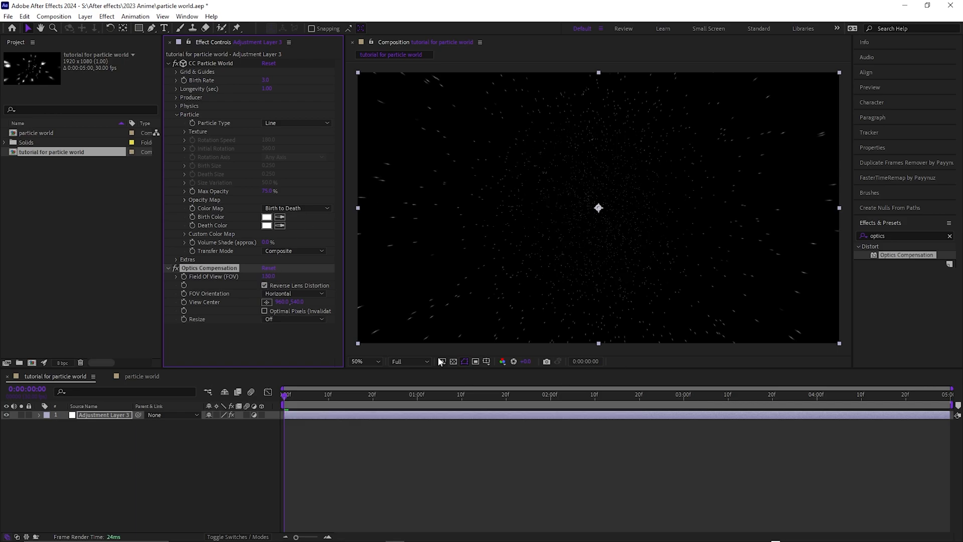
# - Apply Deep Glow to the adjustment layer below Optics Compensation and raise its Radius to about 147
pyautogui.moveTo(312, 396); pyautogui.dragTo(765, 396)
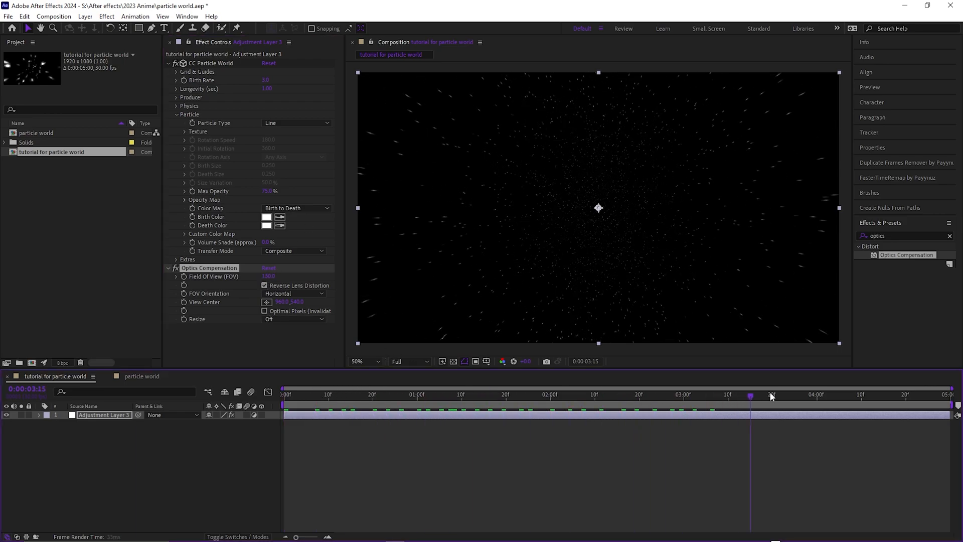
pyautogui.moveTo(890, 387); pyautogui.dragTo(357, 404)
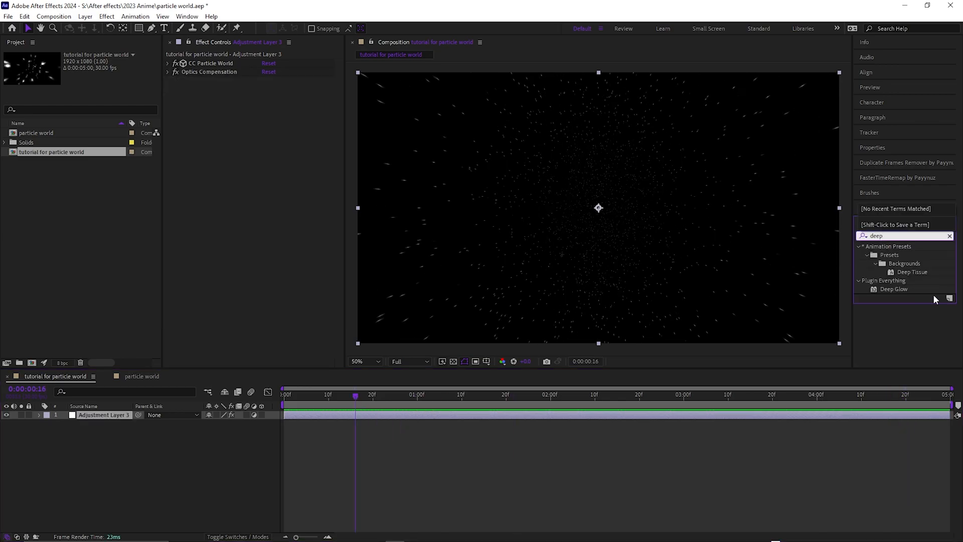
pyautogui.moveTo(895, 290); pyautogui.dragTo(205, 110)
pyautogui.moveTo(269, 89); pyautogui.dragTo(372, 105)
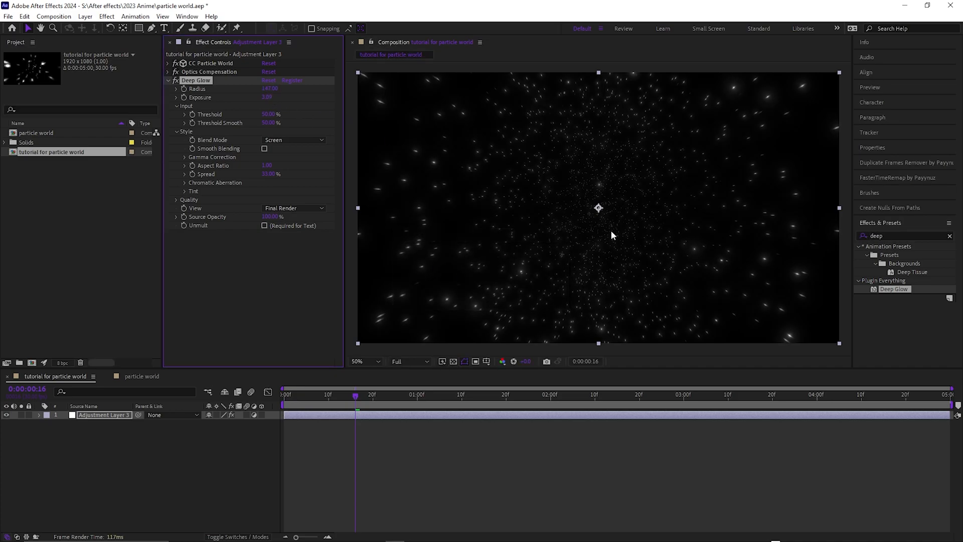
pyautogui.click(168, 81)
pyautogui.click(169, 63)
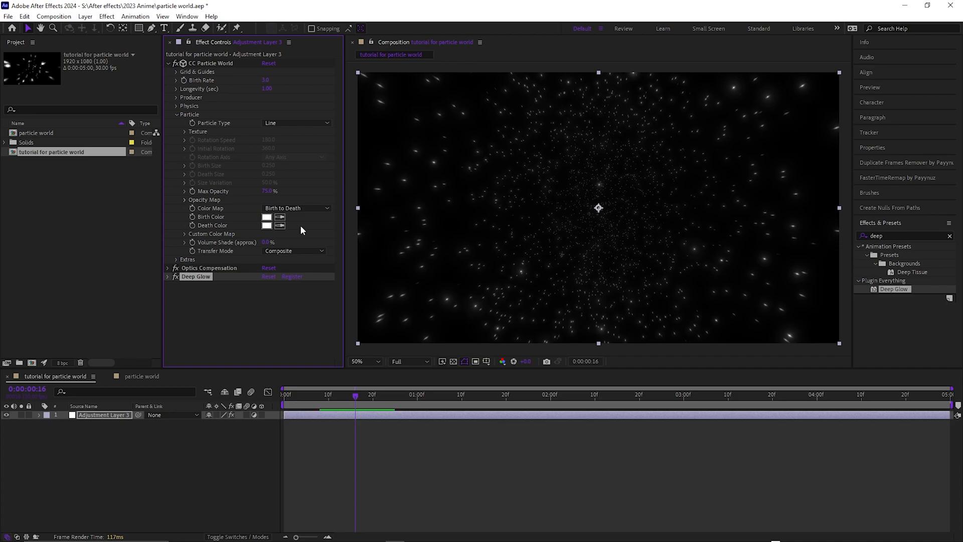
pyautogui.click(268, 219)
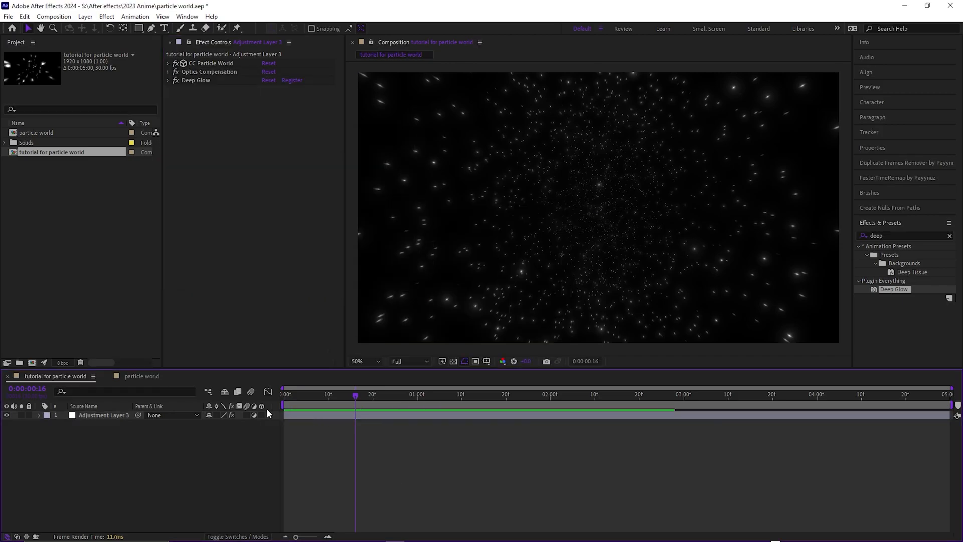
# - Return to the first frame and add a two-node camera with the 50mm preset to the composition
pyautogui.press('Home')
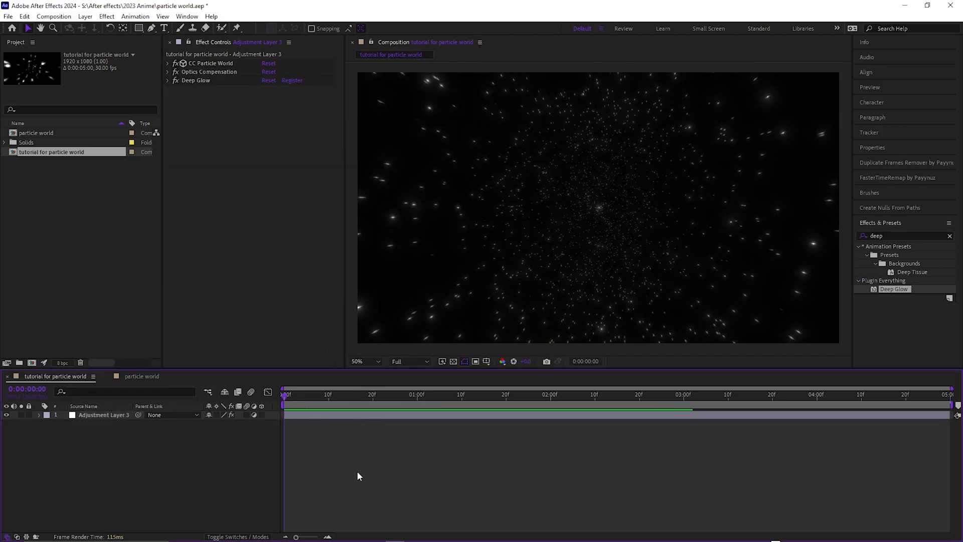
pyautogui.rightClick(358, 474)
pyautogui.moveTo(417, 353)
pyautogui.click(530, 400)
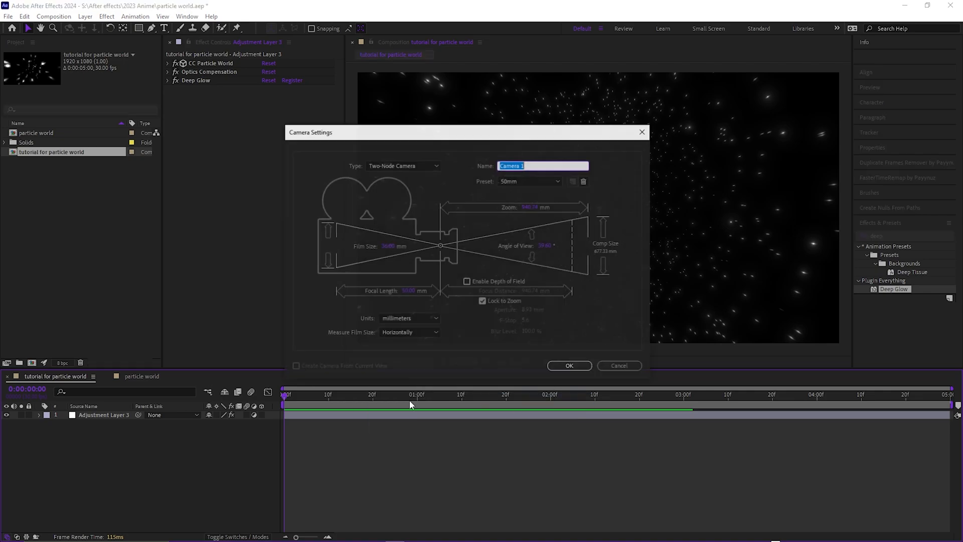
pyautogui.click(567, 365)
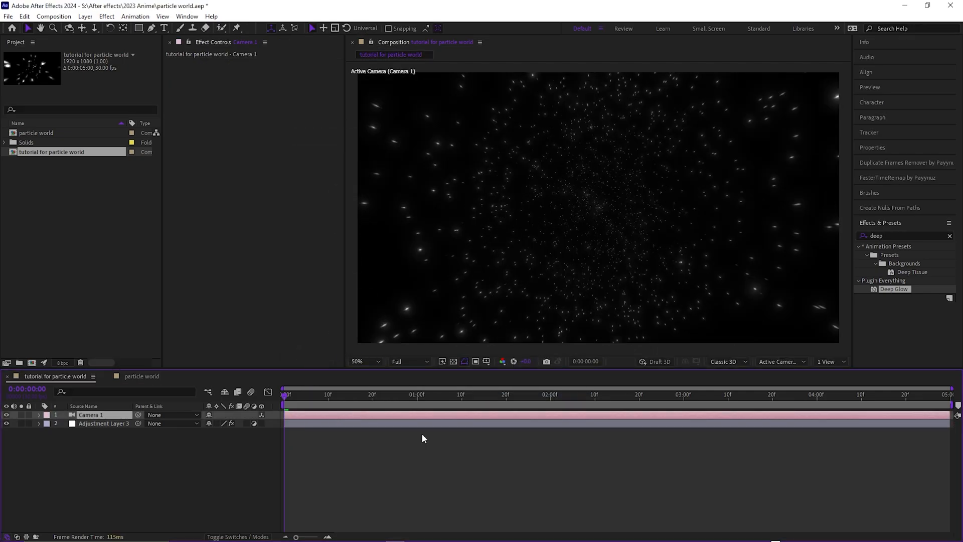
# - Add a 3D null object to the composition and parent the camera to it
pyautogui.rightClick(378, 463)
pyautogui.moveTo(401, 340)
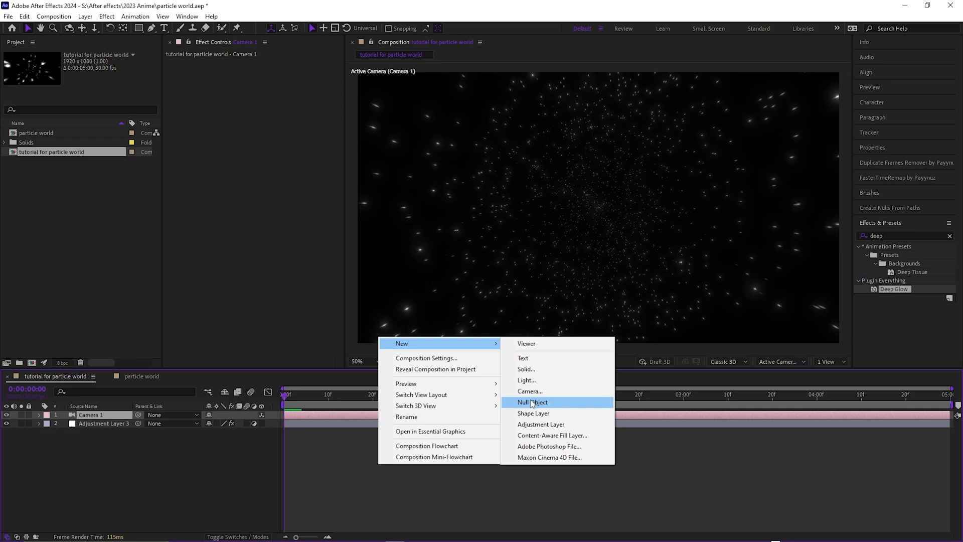
pyautogui.click(522, 401)
pyautogui.click(261, 414)
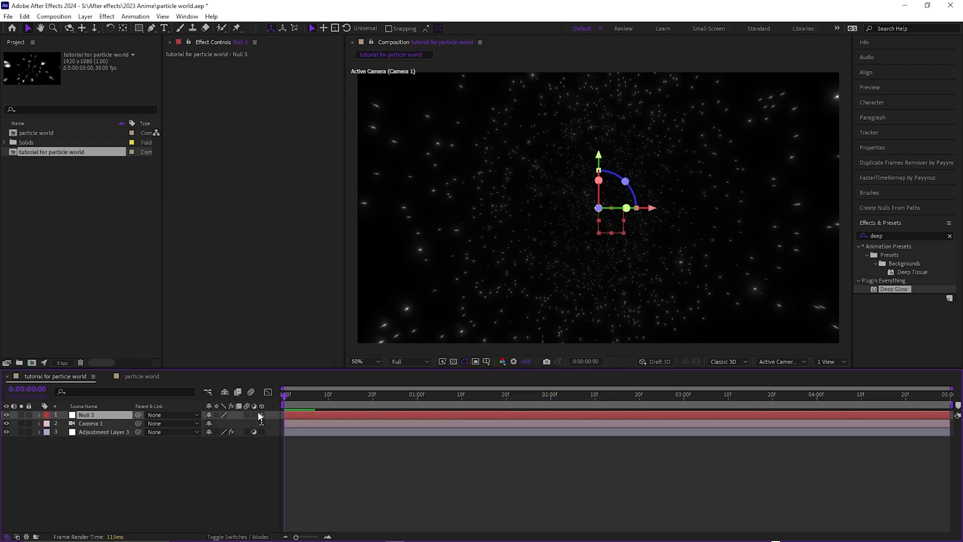
pyautogui.click(303, 425)
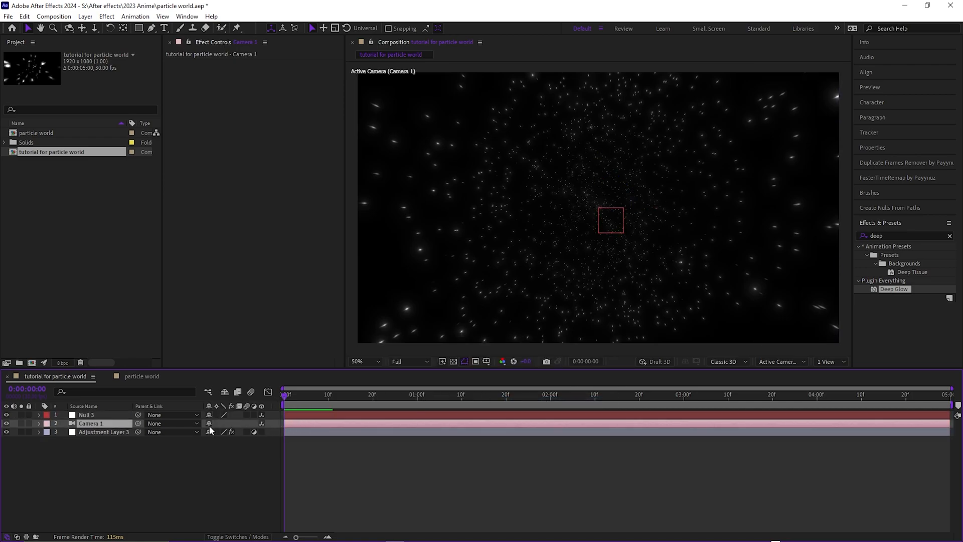
pyautogui.moveTo(138, 423); pyautogui.dragTo(90, 416)
# - Separate the null's Position dimensions and set a Z Position keyframe at the first frame
pyautogui.press('p')
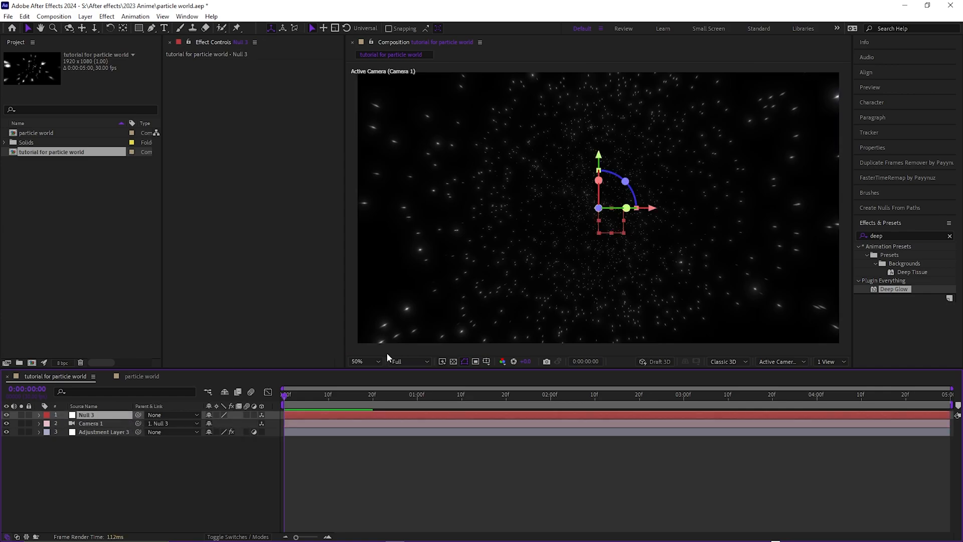
pyautogui.rightClick(80, 423)
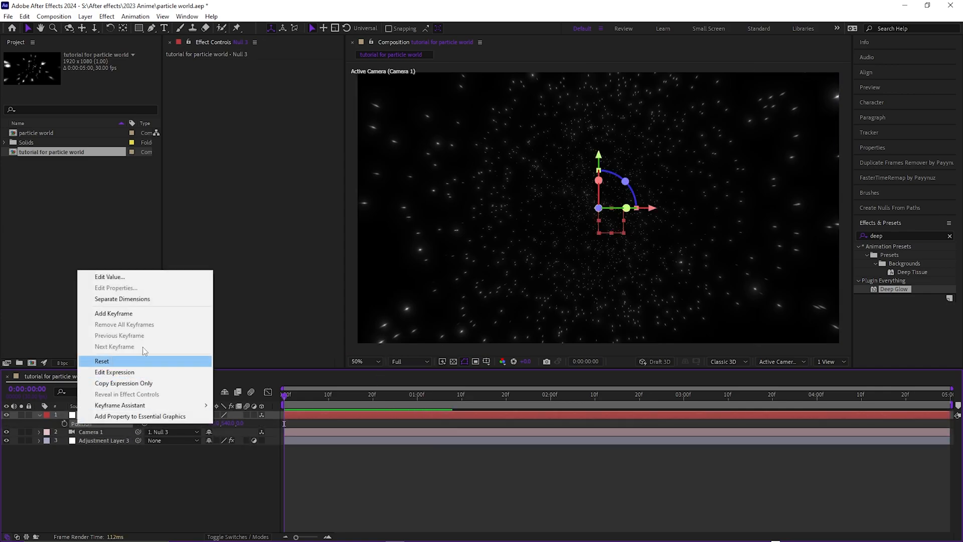
pyautogui.click(122, 299)
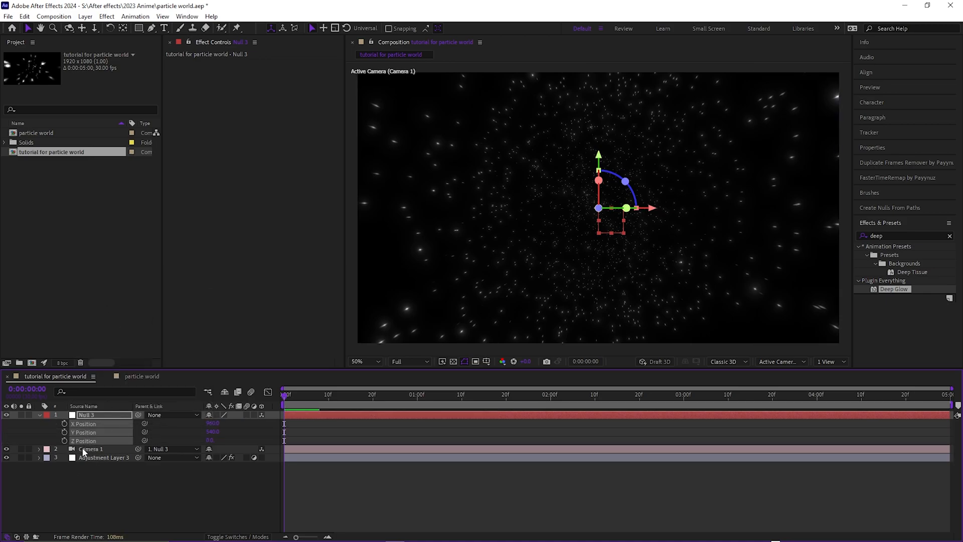
pyautogui.click(65, 441)
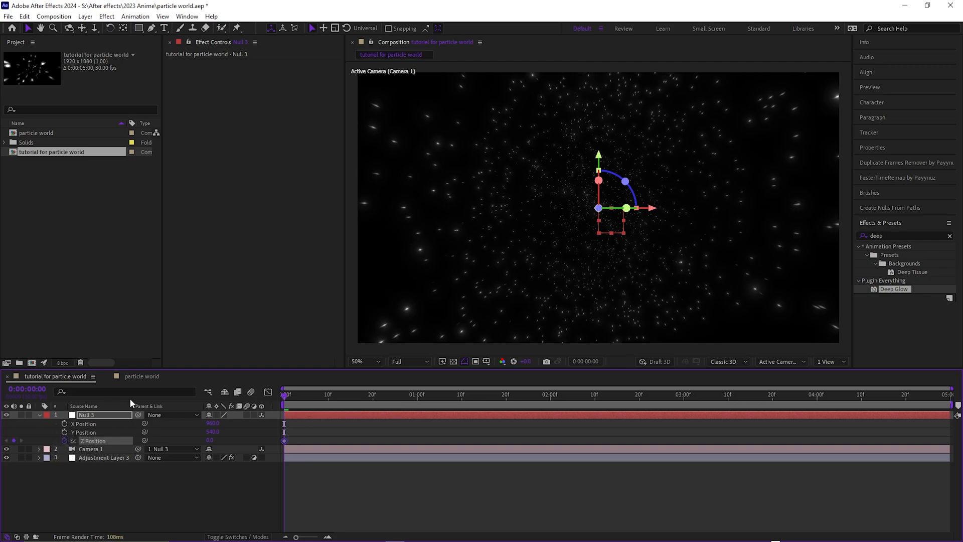
# - Add Z Position keyframes to the null: a raised value near 0:00:00:29 and about -94 at 0:00:01:29
pyautogui.press('u')
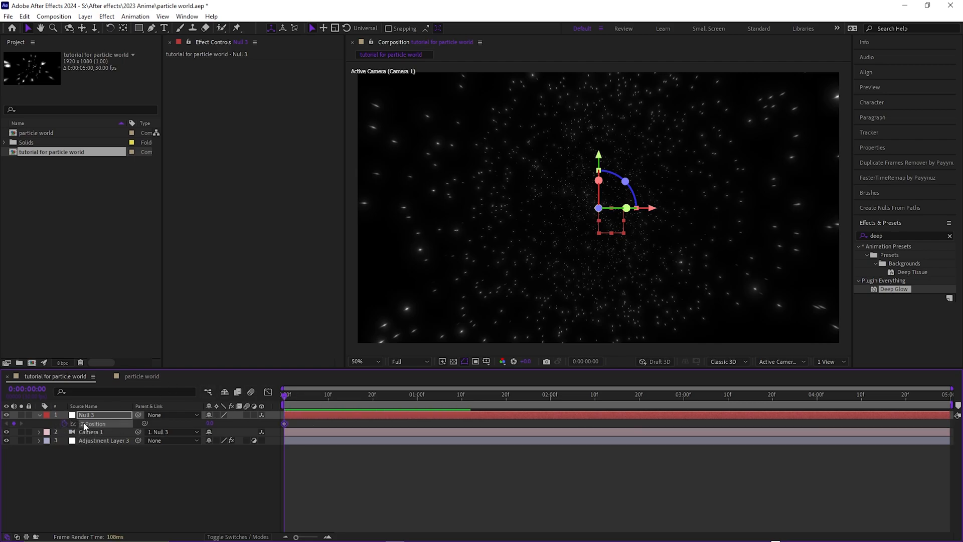
pyautogui.click(326, 482)
pyautogui.press('pagedown')
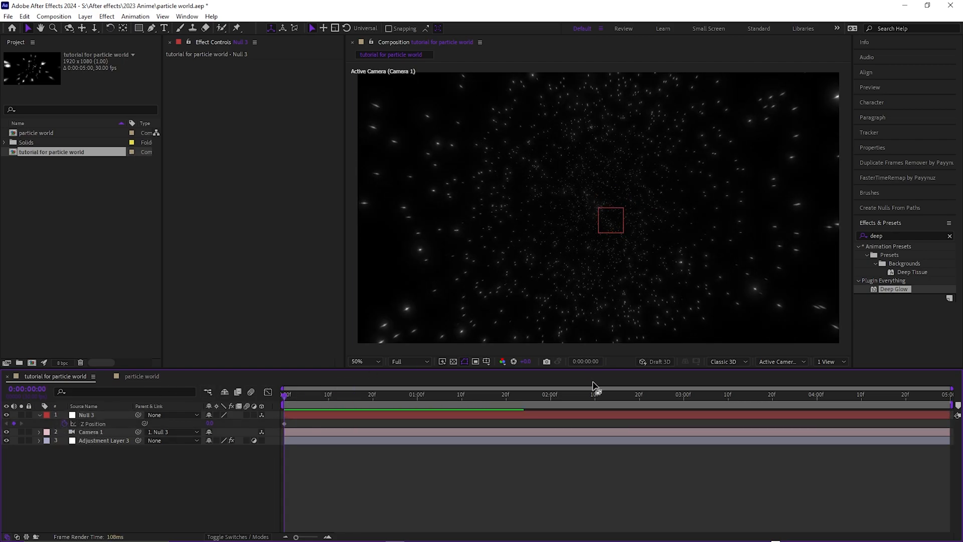
pyautogui.press('space')
pyautogui.moveTo(425, 405)
pyautogui.mouseDown()
pyautogui.moveTo(379, 404)
pyautogui.moveTo(412, 407)
pyautogui.mouseUp()
pyautogui.moveTo(209, 422); pyautogui.dragTo(632, 438)
pyautogui.moveTo(453, 409); pyautogui.dragTo(545, 413)
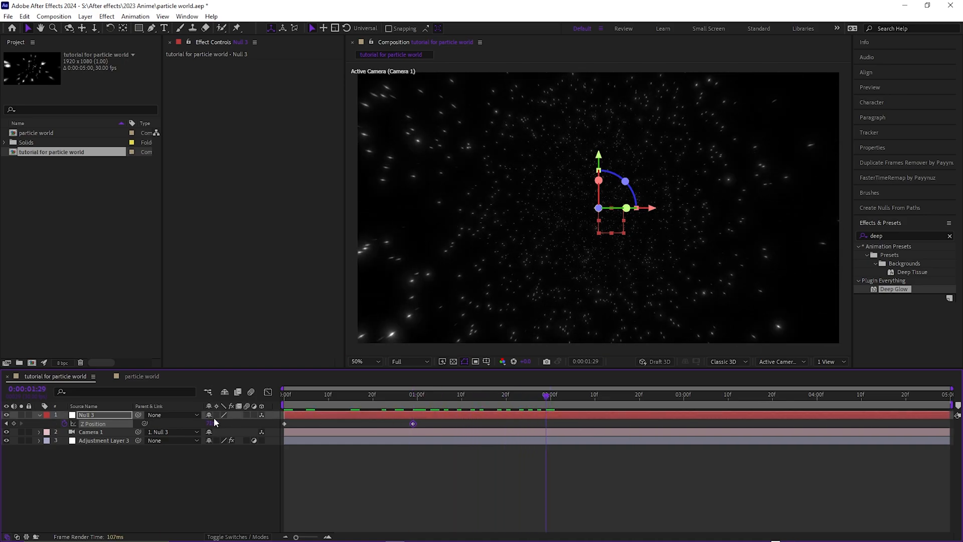
pyautogui.moveTo(213, 419); pyautogui.dragTo(136, 367)
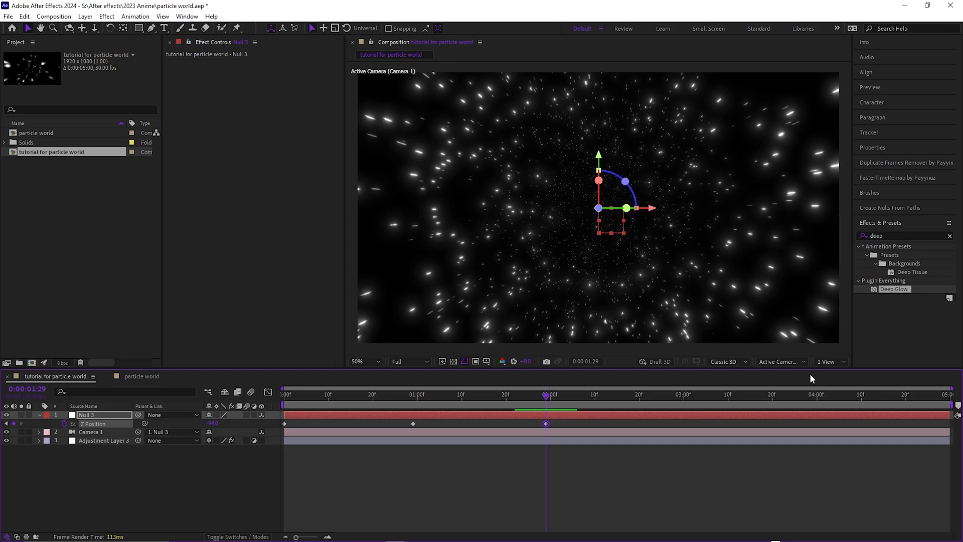
# - Add Z Position keyframes of about 635 at 0:00:02:27 and 53 at 0:00:03:27 to the null
pyautogui.click(671, 397)
pyautogui.moveTo(214, 423); pyautogui.dragTo(307, 423)
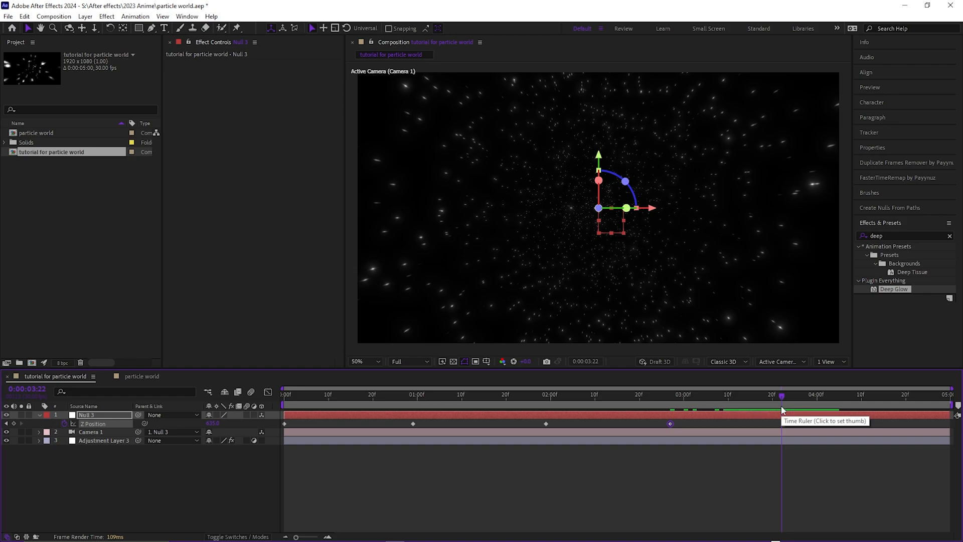
pyautogui.click(672, 404)
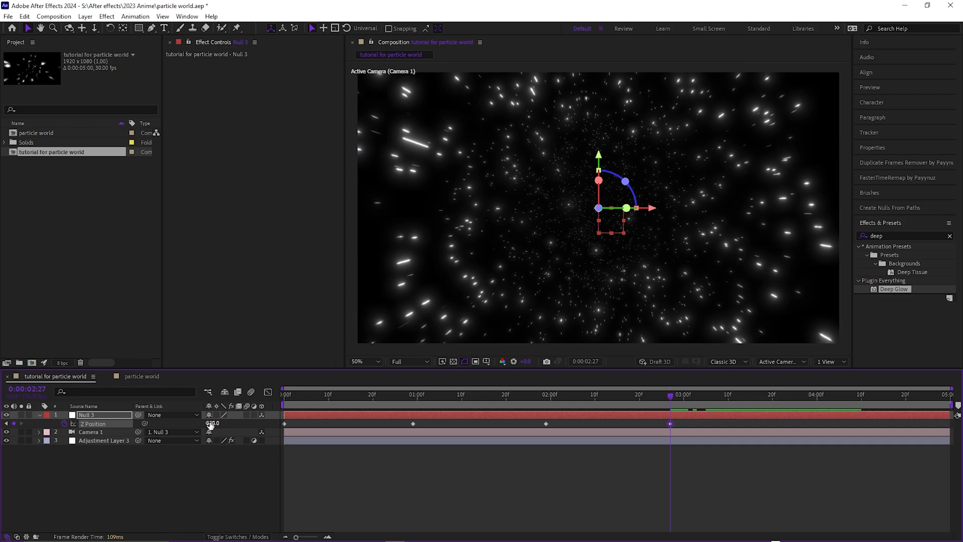
pyautogui.click(544, 405)
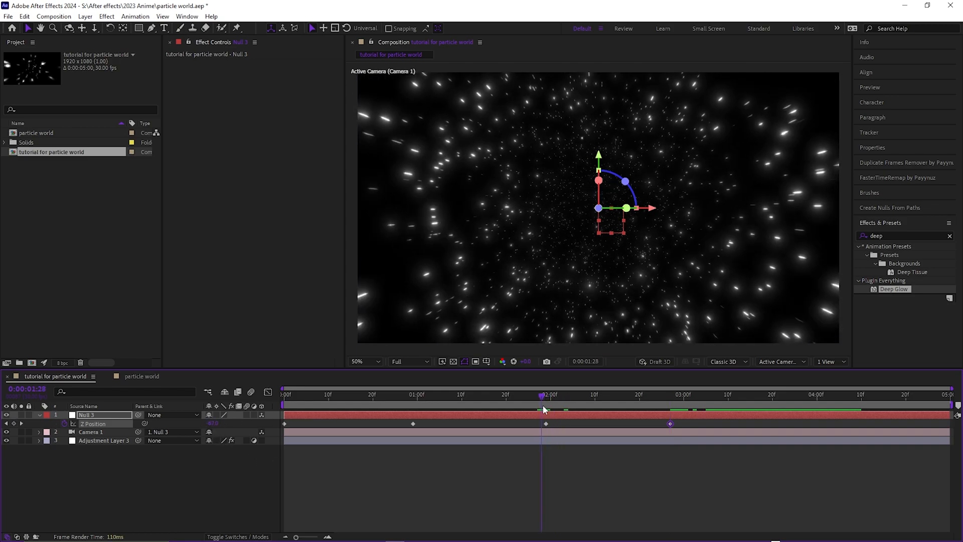
pyautogui.moveTo(644, 404); pyautogui.dragTo(671, 405)
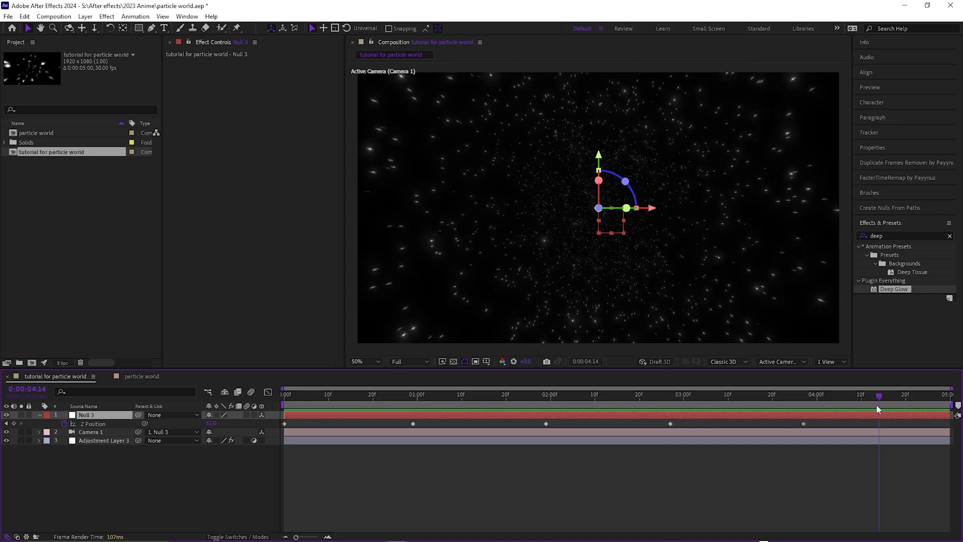
# - Try a higher Z Position keyframe at 0:00:04:17 on the null, and undo it
pyautogui.moveTo(876, 405)
pyautogui.mouseDown()
pyautogui.moveTo(902, 405)
pyautogui.moveTo(890, 405)
pyautogui.mouseUp()
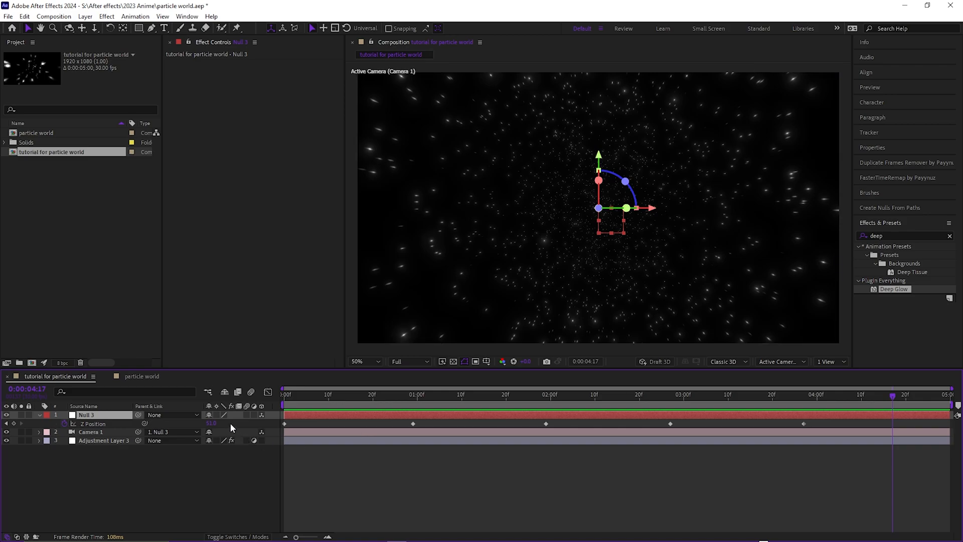
pyautogui.moveTo(212, 423); pyautogui.dragTo(408, 430)
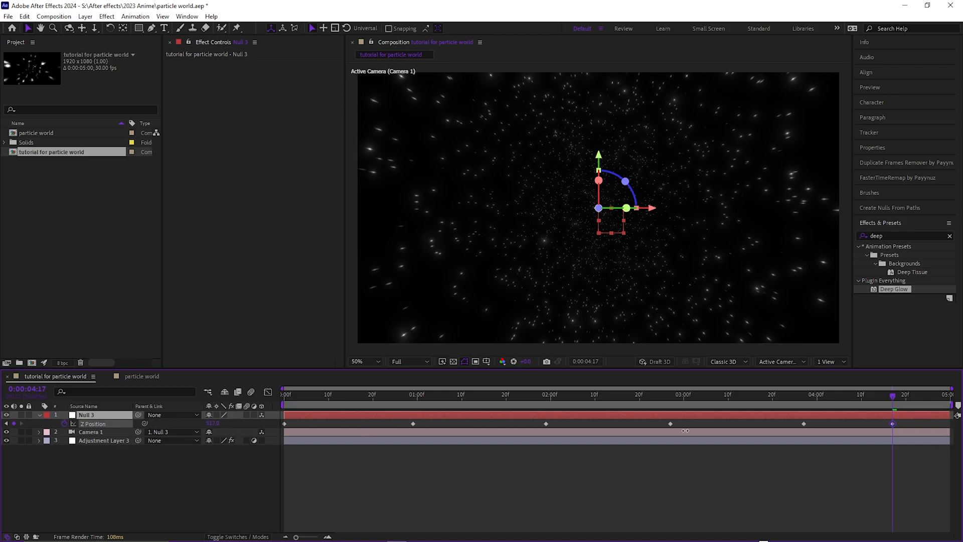
pyautogui.moveTo(852, 397)
pyautogui.mouseDown()
pyautogui.moveTo(761, 405)
pyautogui.moveTo(852, 406)
pyautogui.mouseUp()
pyautogui.hotkey('ctrl', 'z')
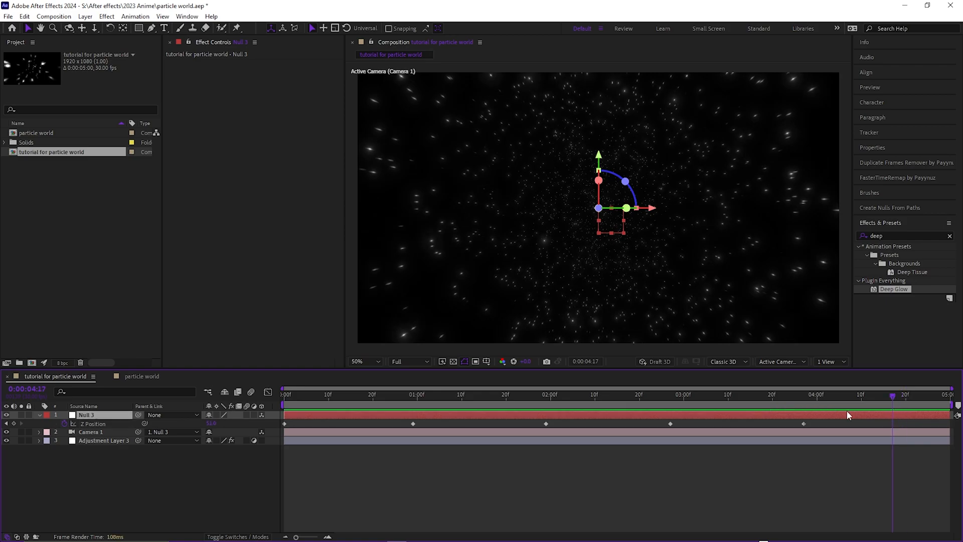
# - Switch the composition view to Camera 1, add a raised final Z Position keyframe near the composition's end, and preview the move
pyautogui.click(796, 362)
pyautogui.click(803, 197)
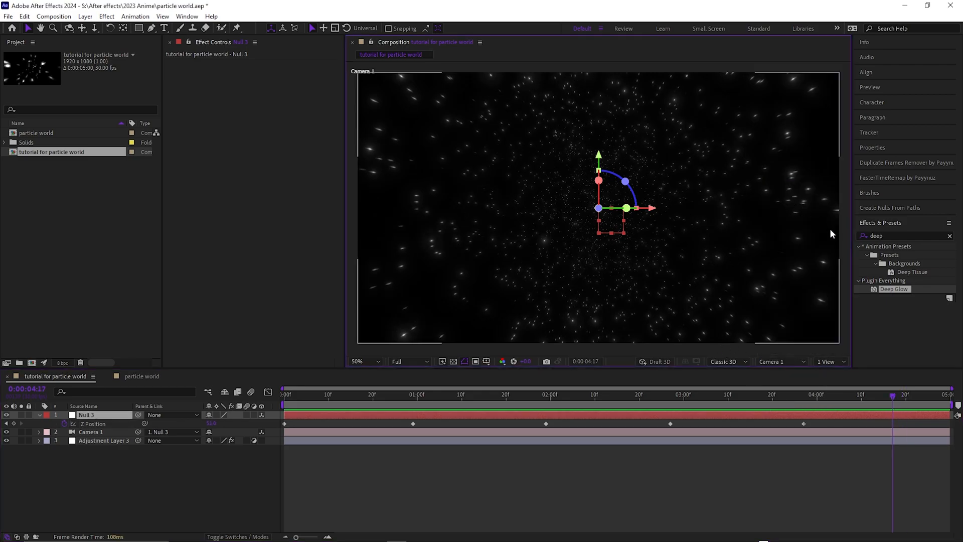
pyautogui.moveTo(894, 407); pyautogui.dragTo(926, 398)
pyautogui.moveTo(211, 422); pyautogui.dragTo(431, 432)
pyautogui.click(803, 405)
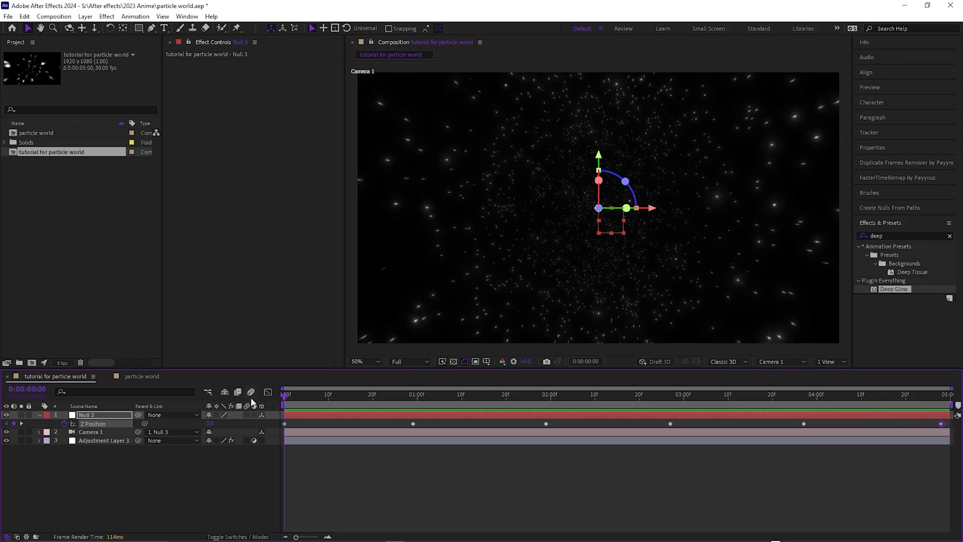
pyautogui.press('space')
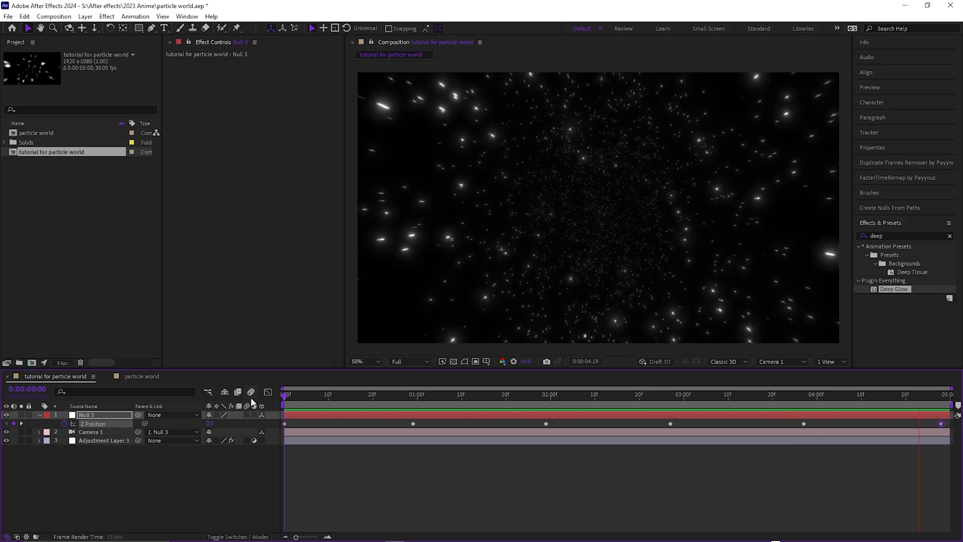
# - Apply Easy Ease to all of the null's Z Position keyframes and display their value graph in the Graph Editor
pyautogui.moveTo(280, 426); pyautogui.dragTo(953, 420)
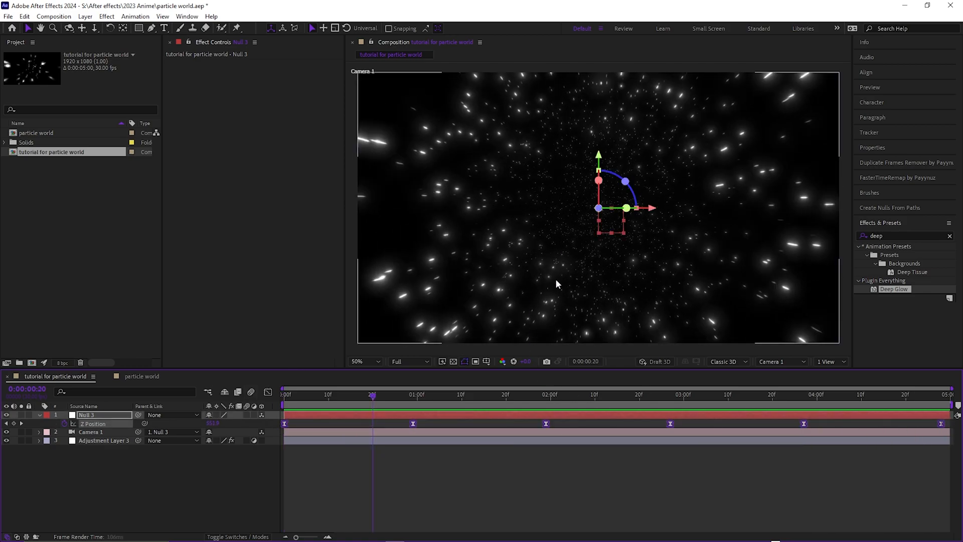
pyautogui.press('F9')
pyautogui.click(267, 393)
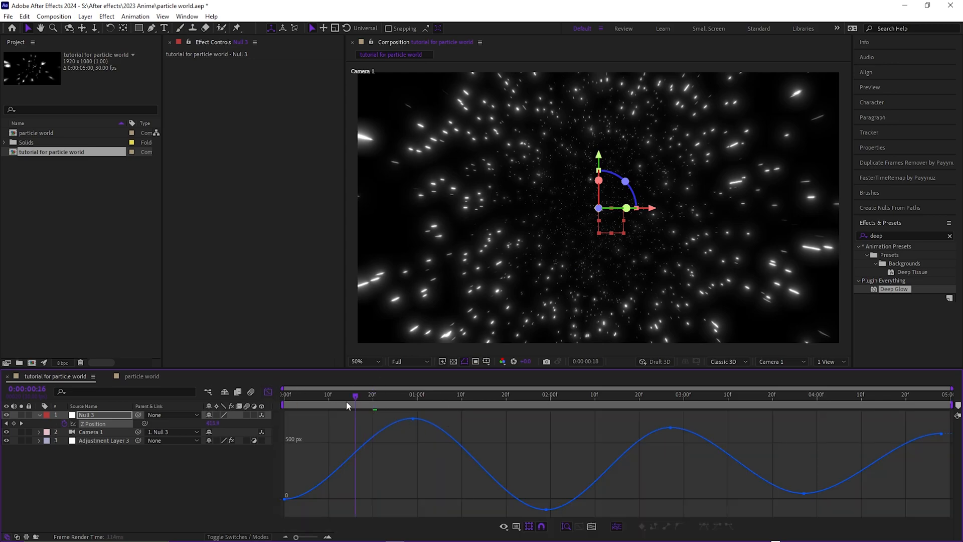
pyautogui.press('Home')
pyautogui.rightClick(396, 461)
pyautogui.click(434, 373)
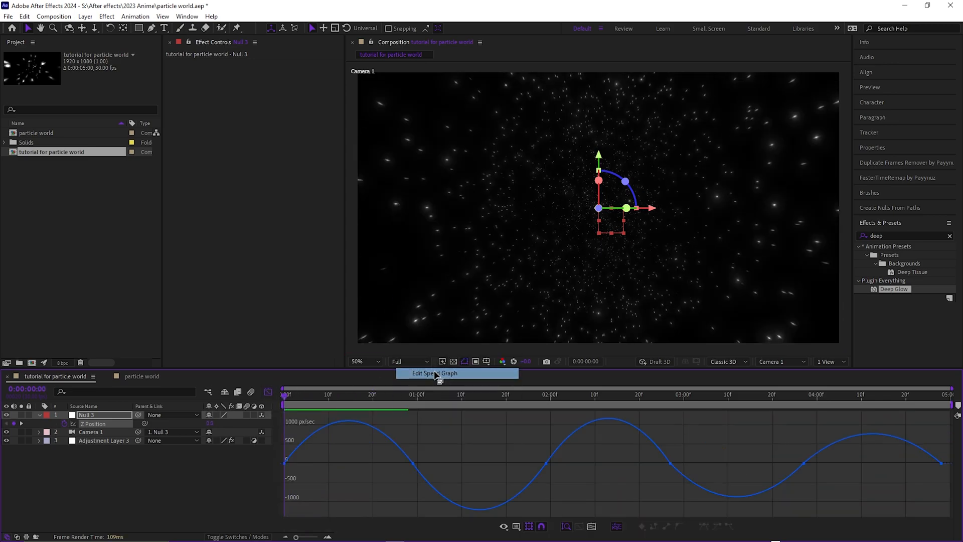
pyautogui.click(412, 463)
pyautogui.rightClick(353, 458)
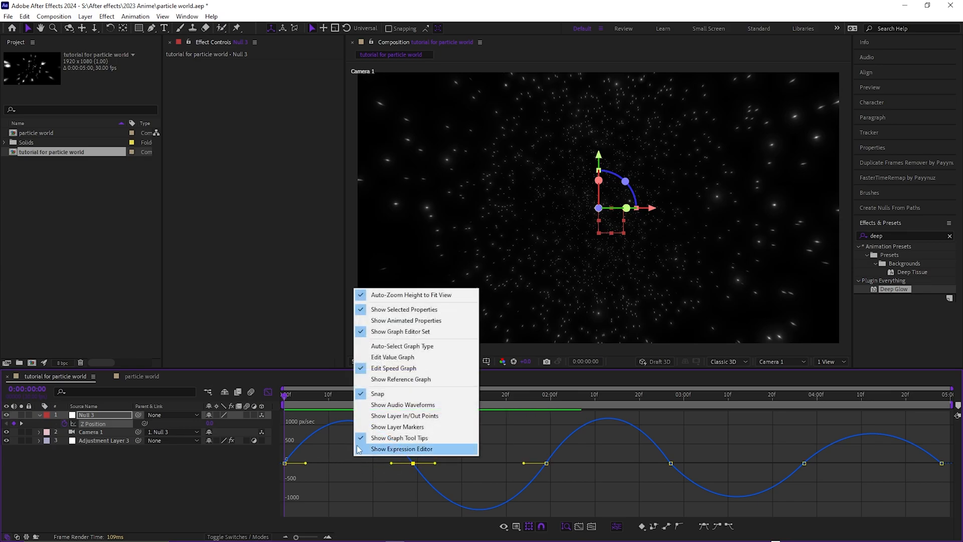
pyautogui.click(381, 357)
# - Reshape the first two segments of the Z Position curve to leave each keyframe steeply and ease gently into the next one
pyautogui.moveTo(326, 501); pyautogui.dragTo(287, 455)
pyautogui.press('=')
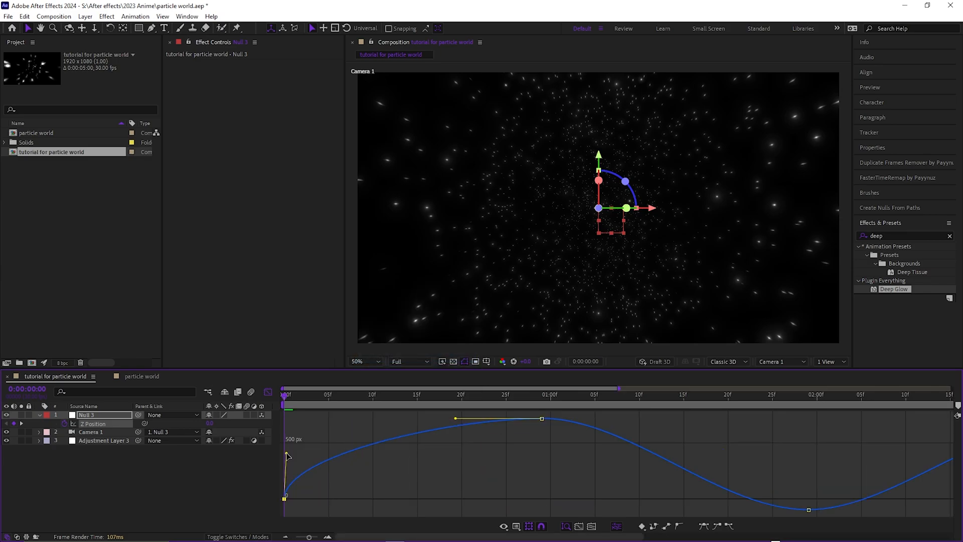
pyautogui.moveTo(308, 537); pyautogui.dragTo(294, 536)
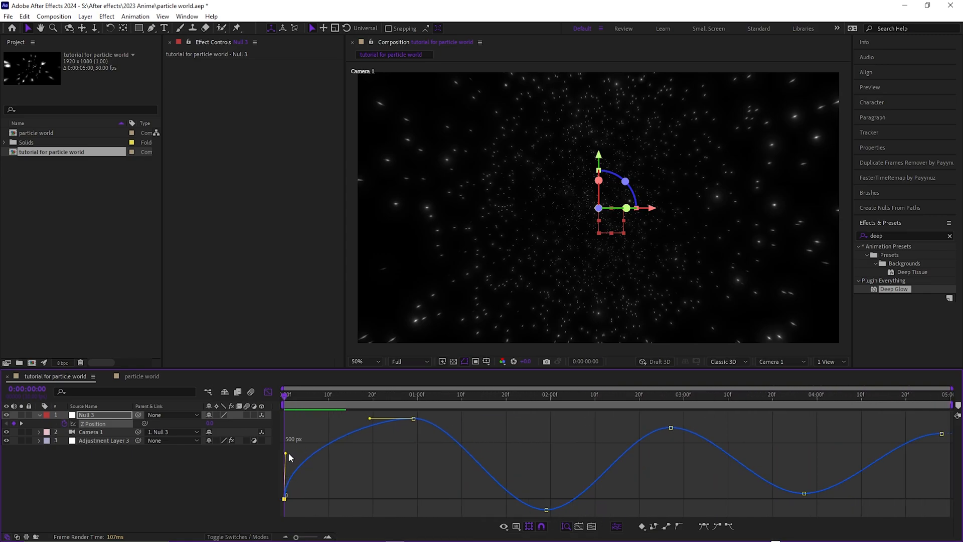
pyautogui.moveTo(288, 457); pyautogui.dragTo(293, 451)
pyautogui.moveTo(370, 420); pyautogui.dragTo(337, 420)
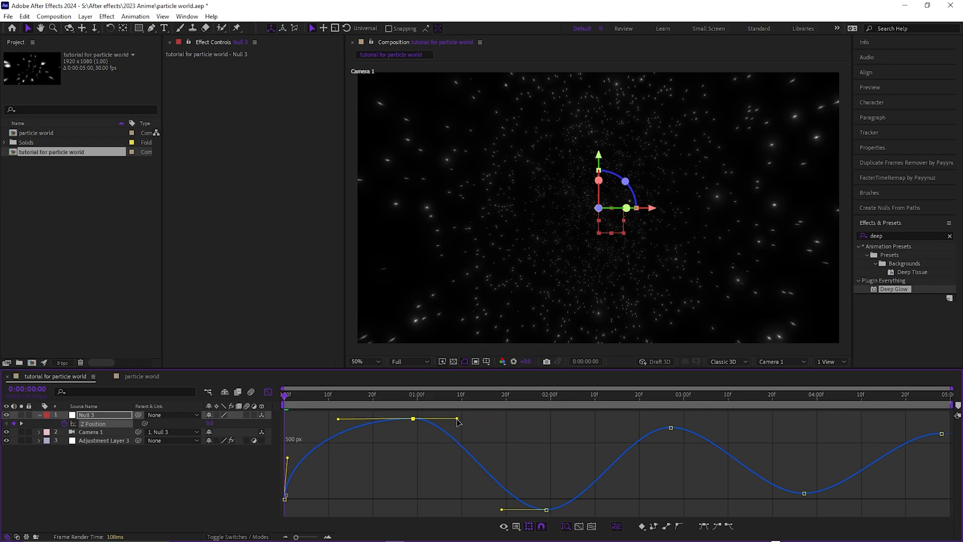
pyautogui.moveTo(457, 418); pyautogui.dragTo(419, 477)
pyautogui.moveTo(500, 510); pyautogui.dragTo(440, 502)
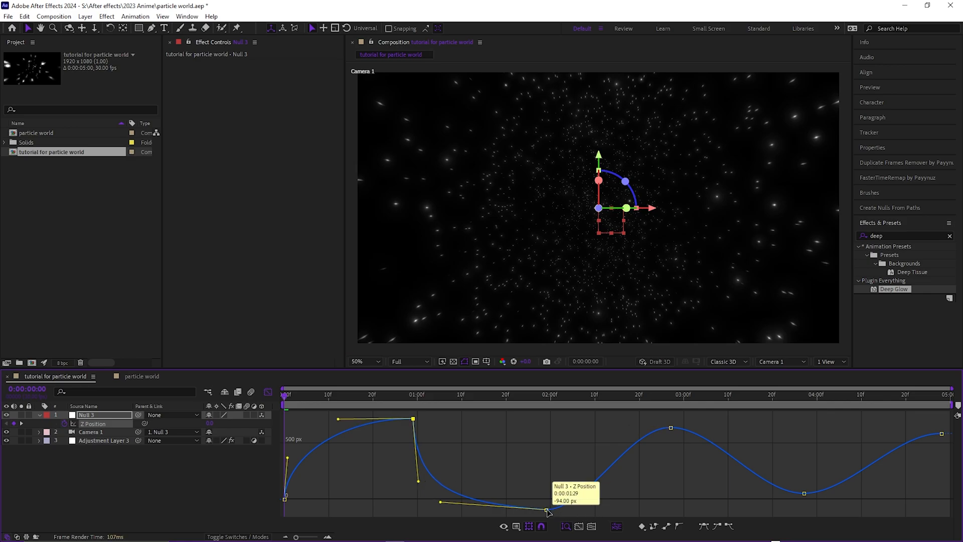
# - Give the Z Position curve the same steep start and gentle ease-in from the third keyframe onward
pyautogui.moveTo(589, 510); pyautogui.dragTo(551, 464)
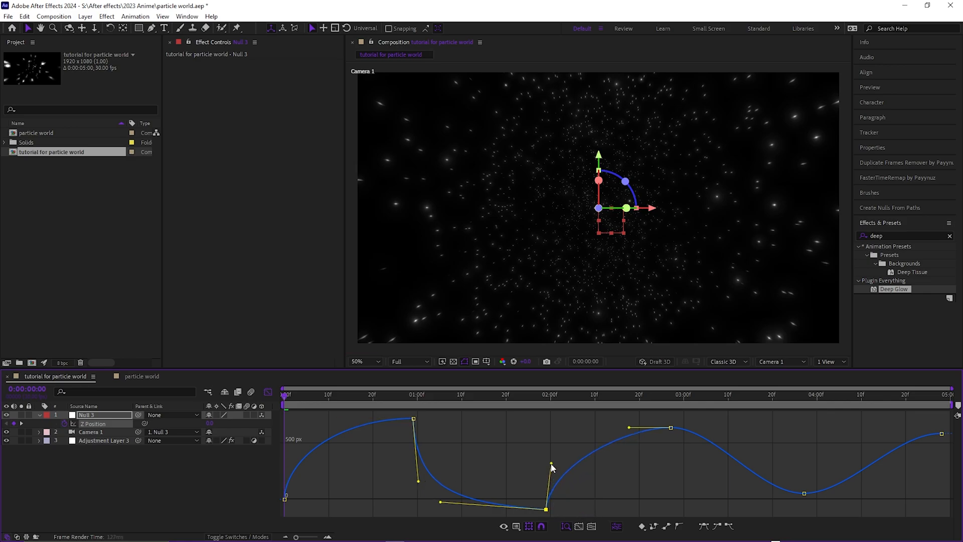
pyautogui.click(628, 428)
pyautogui.moveTo(616, 430); pyautogui.dragTo(592, 428)
pyautogui.moveTo(553, 463); pyautogui.dragTo(553, 458)
pyautogui.click(671, 428)
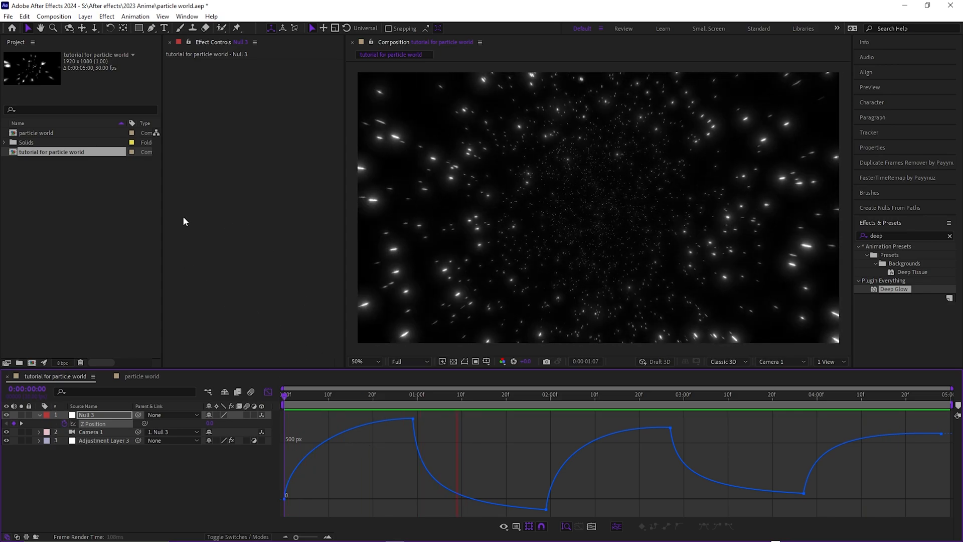
# - Stop the preview, close the Graph Editor at the first frame and collapse the null's keyframed property
pyautogui.press('space')
pyautogui.click(269, 391)
pyautogui.press('Home')
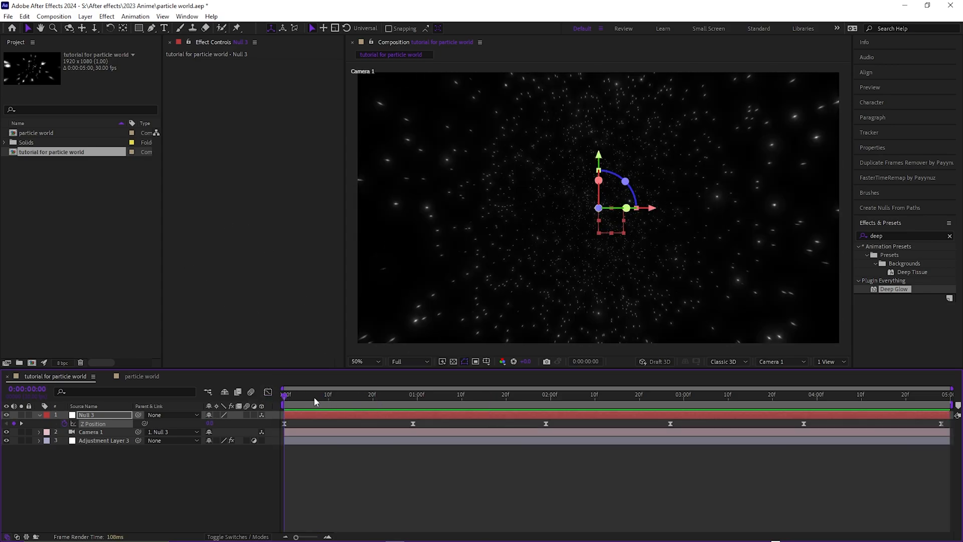
pyautogui.press('u')
# - Add a text layer reading "space" and center it horizontally and vertically in the composition
pyautogui.hotkey('ctrl', 't')
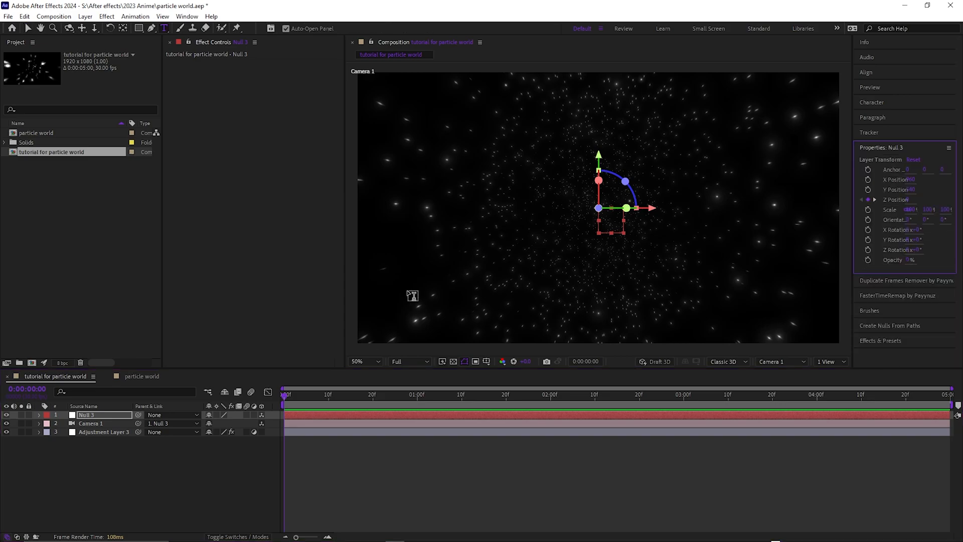
pyautogui.click(516, 153)
pyautogui.write('space')
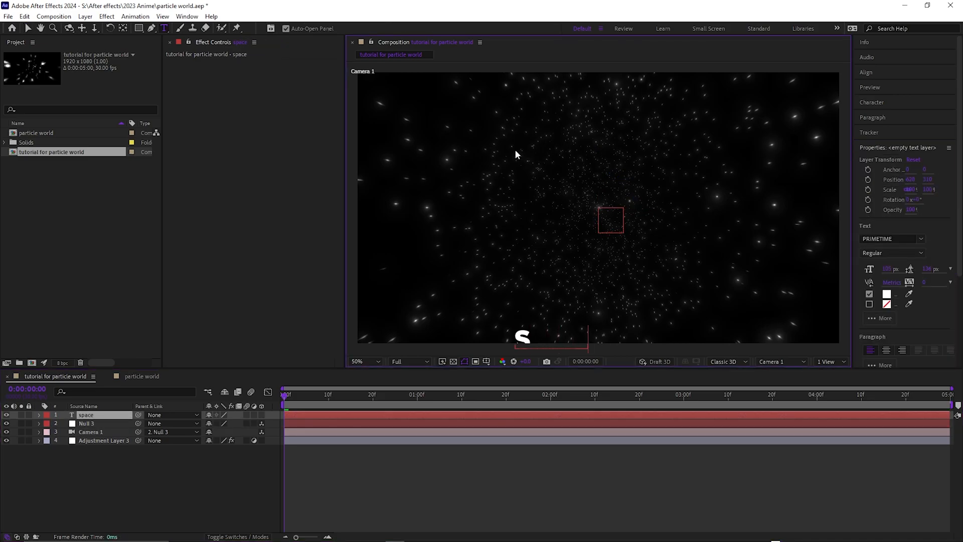
pyautogui.click(875, 74)
pyautogui.click(880, 97)
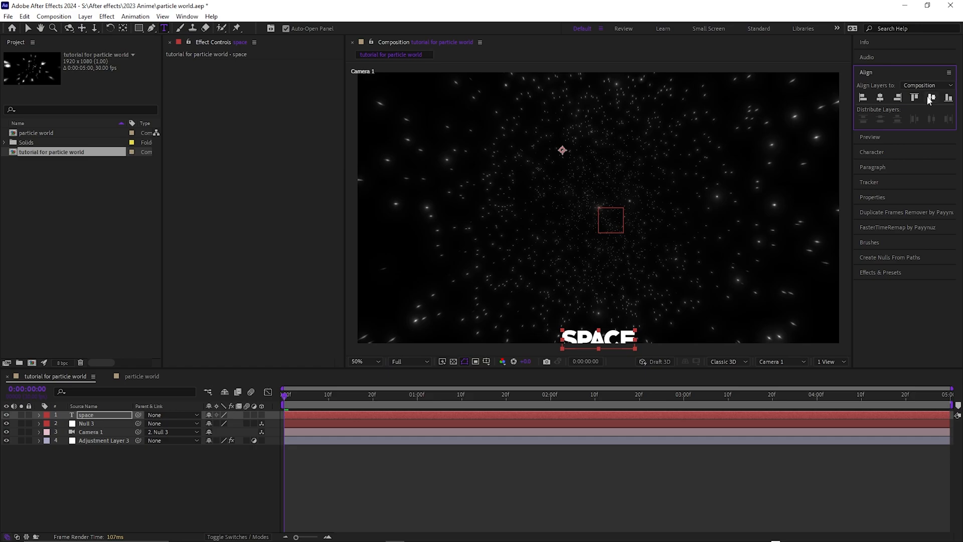
pyautogui.click(931, 96)
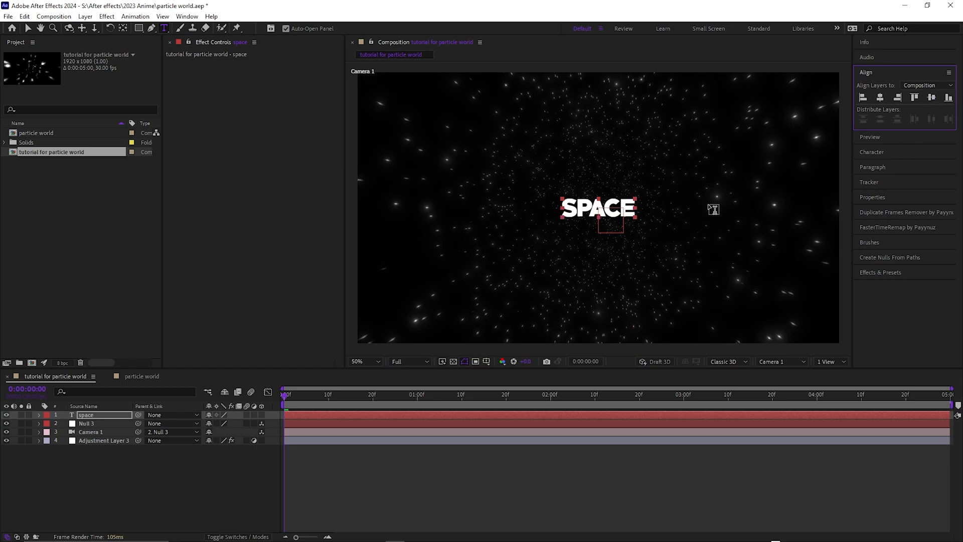
# - Enlarge the font size of the "space" text and center the layer in the composition again
pyautogui.doubleClick(612, 207)
pyautogui.click(872, 152)
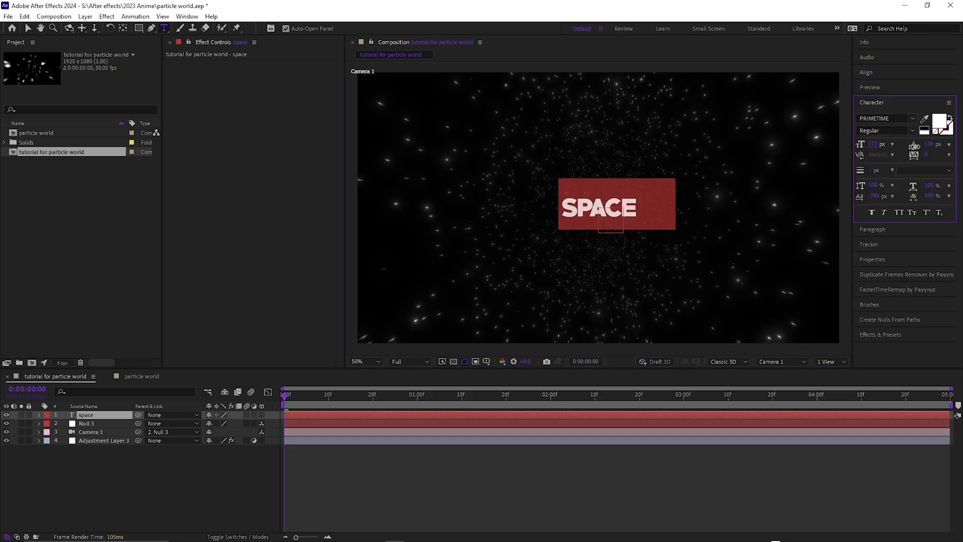
pyautogui.click(866, 72)
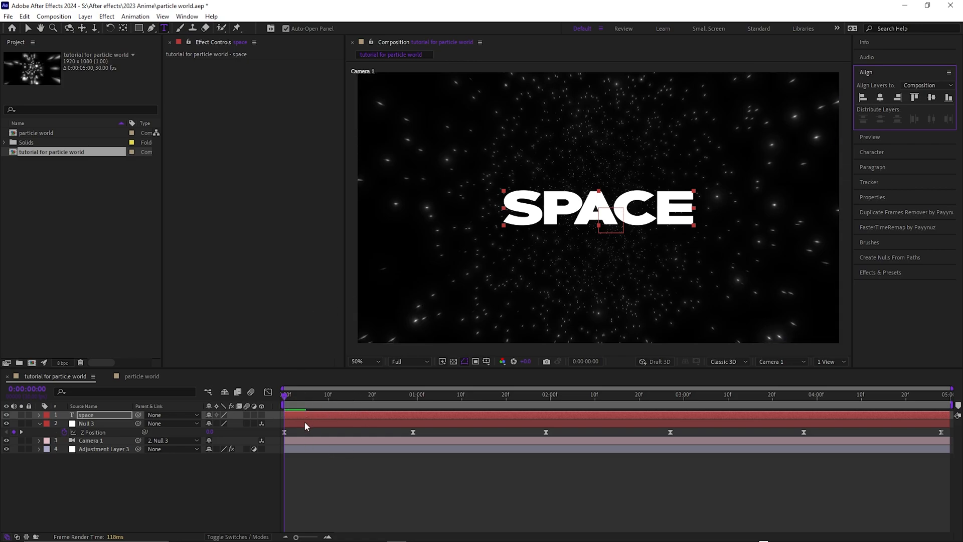
# - Make the "space" text layer 3D and preview how it follows the camera move
pyautogui.moveTo(279, 430); pyautogui.dragTo(948, 436)
pyautogui.click(358, 413)
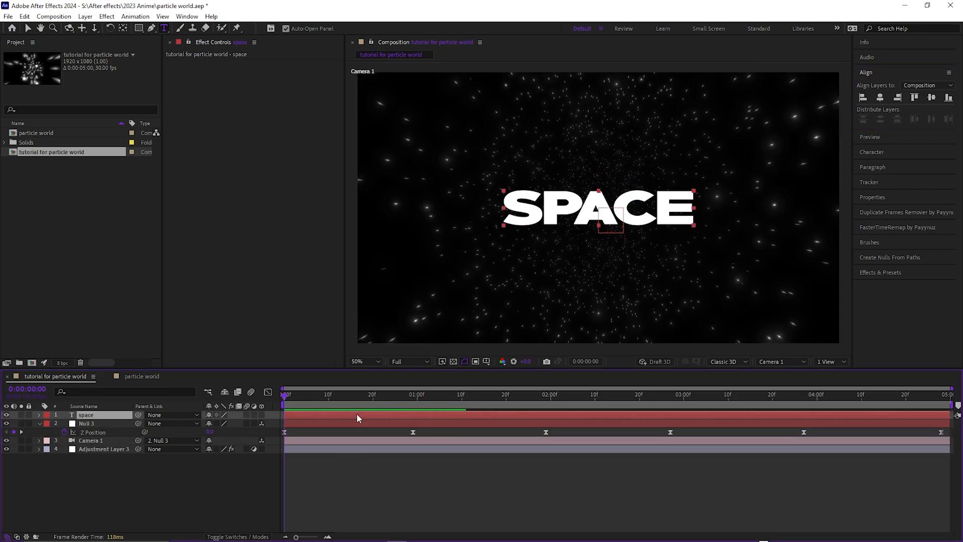
pyautogui.click(261, 415)
pyautogui.press('Return')
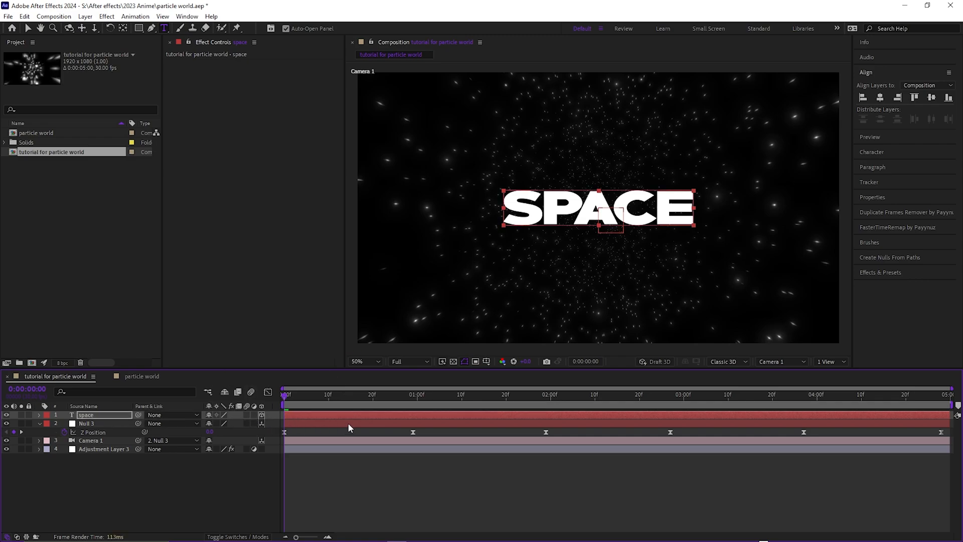
pyautogui.press('space')
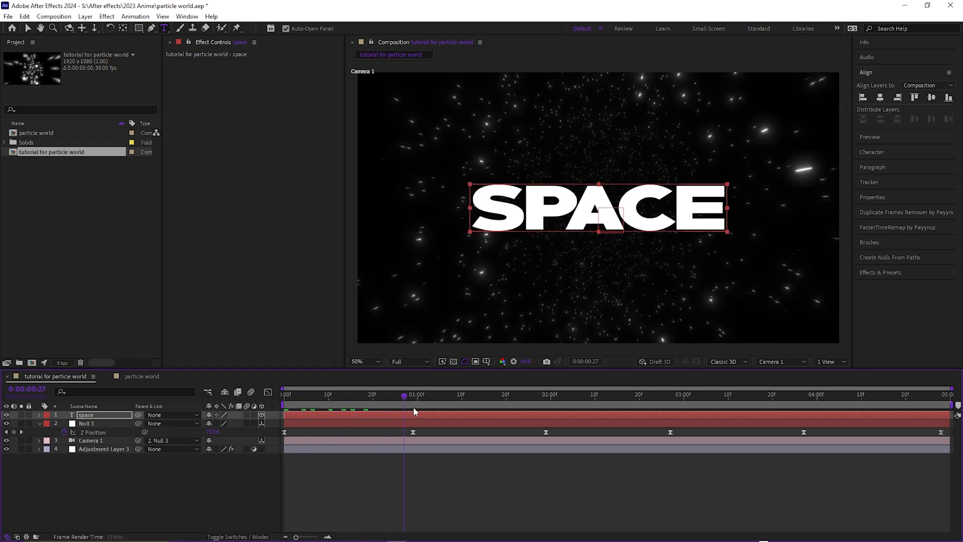
pyautogui.press('space')
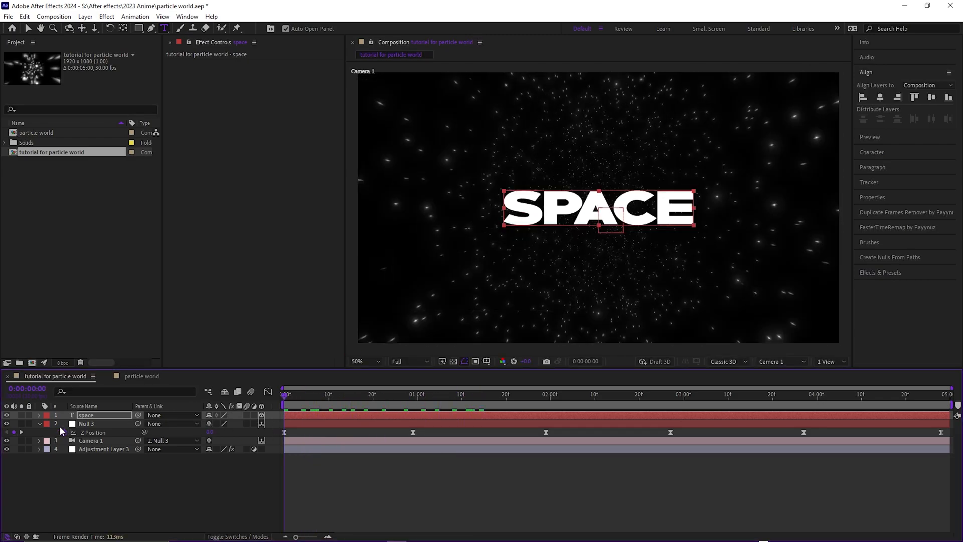
pyautogui.click(40, 424)
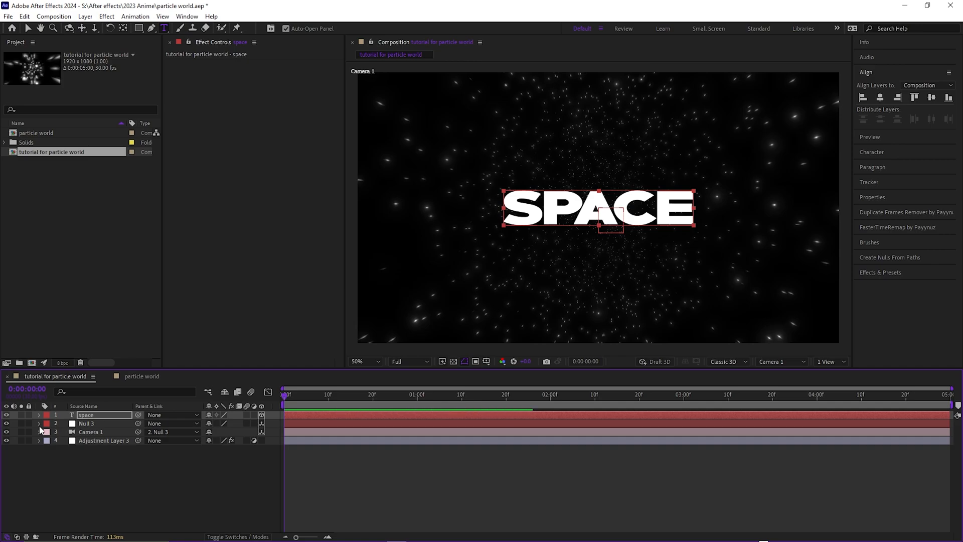
# - Preview the title, and add an Opacity keyframe of 0% to the "space" text layer at the first frame
pyautogui.press('space')
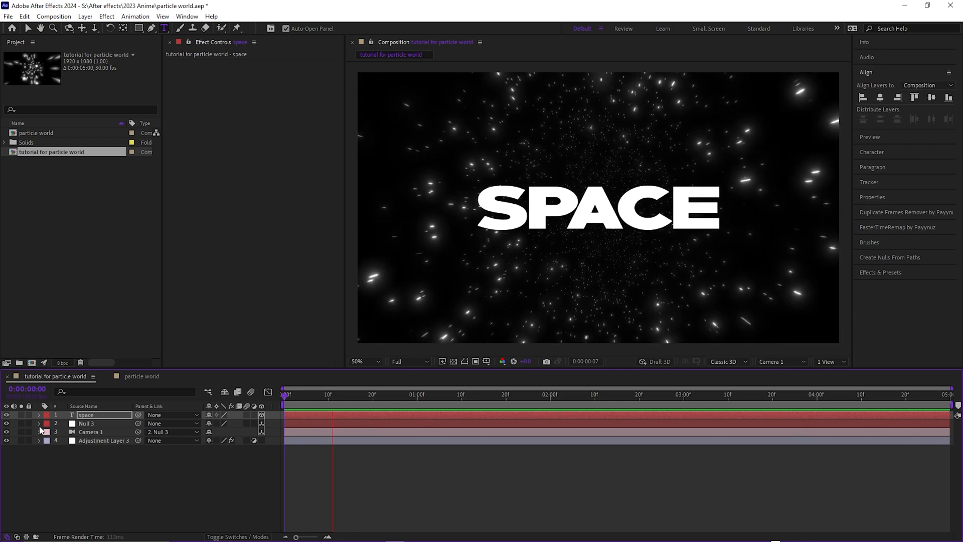
pyautogui.press('space')
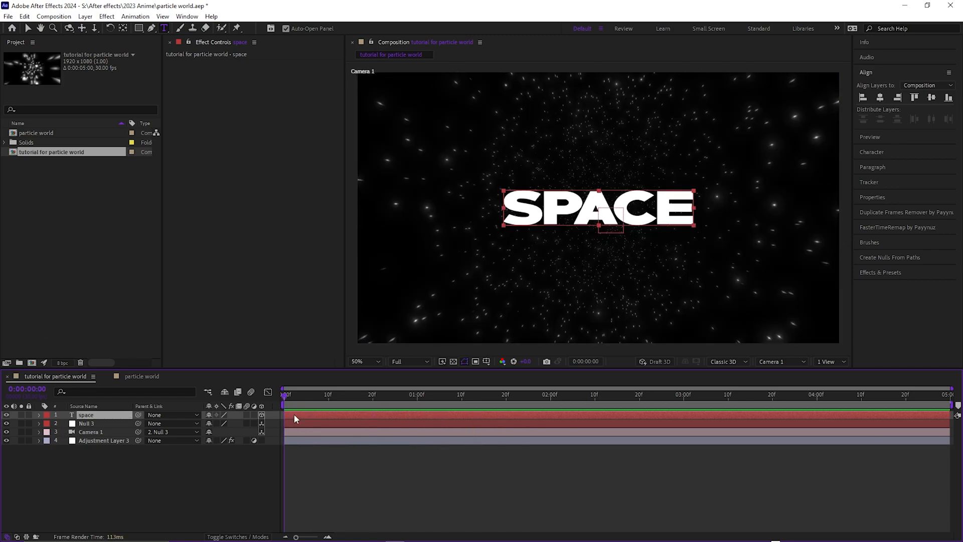
pyautogui.press('t')
pyautogui.click(64, 423)
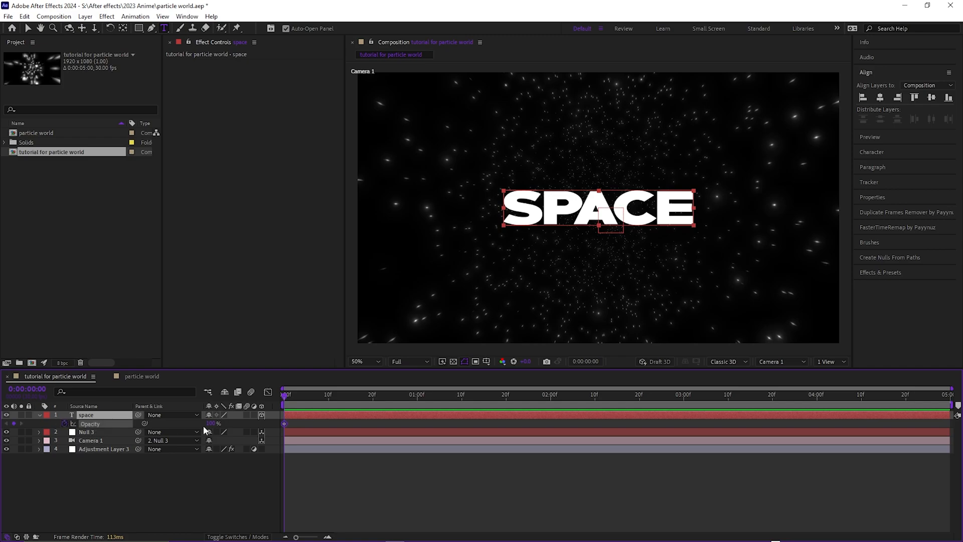
pyautogui.click(211, 424)
pyautogui.write('0')
pyautogui.press('Return')
# - Raise the "space" layer's Opacity to full at frame 10 to create a fade-in, and preview it
pyautogui.moveTo(316, 400); pyautogui.dragTo(329, 402)
pyautogui.moveTo(211, 424); pyautogui.dragTo(268, 402)
pyautogui.press('space')
pyautogui.press('space')
pyautogui.press('space')
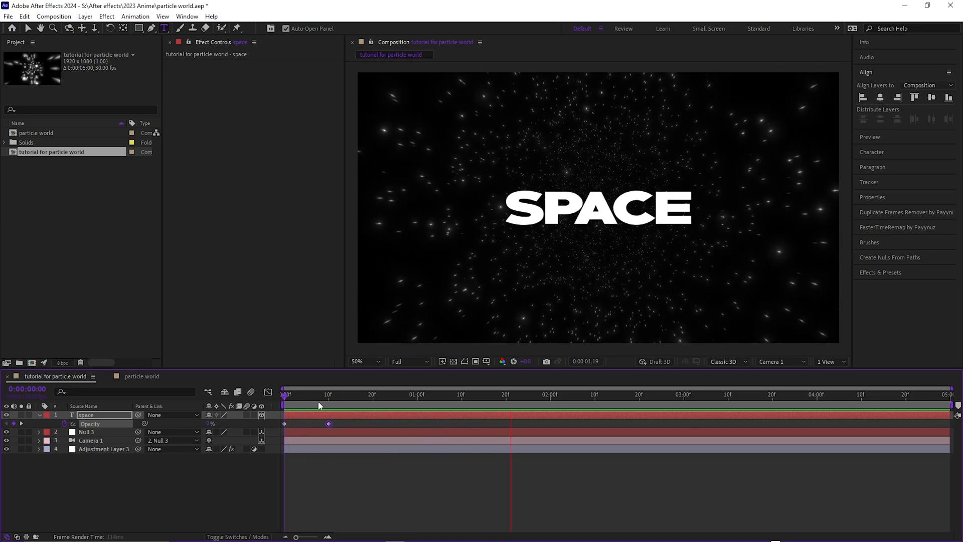
pyautogui.press('space')
# - Try shifting the null's X Position and Y Position at frame 20, undo each change, and collapse the layers' position properties
pyautogui.click(265, 432)
pyautogui.press('p')
pyautogui.click(40, 415)
pyautogui.moveTo(311, 406); pyautogui.dragTo(377, 411)
pyautogui.moveTo(378, 410); pyautogui.dragTo(359, 406)
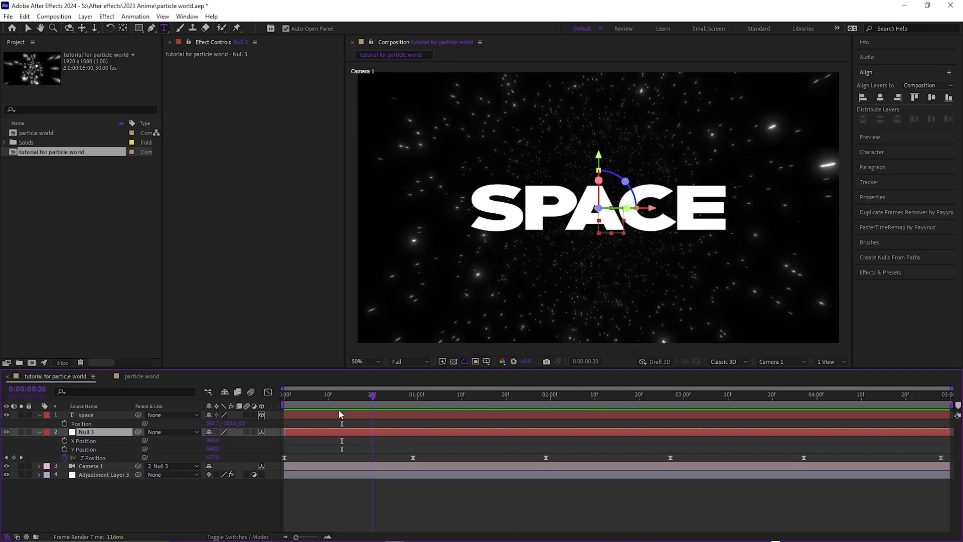
pyautogui.moveTo(211, 441); pyautogui.dragTo(304, 445)
pyautogui.hotkey('ctrl', 'z')
pyautogui.moveTo(213, 448); pyautogui.dragTo(331, 448)
pyautogui.hotkey('ctrl', 'z')
pyautogui.click(39, 415)
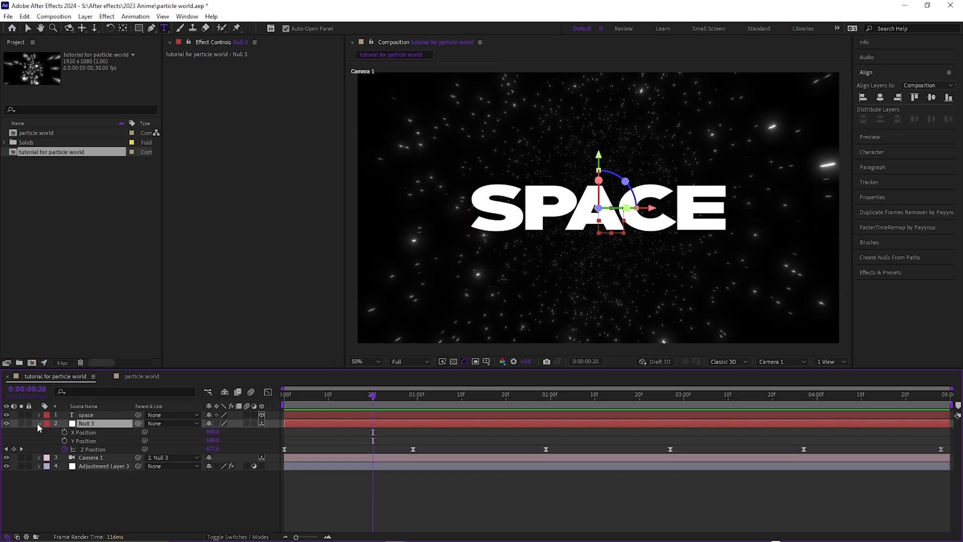
pyautogui.click(38, 423)
# - Preview the title fading in with the camera move and scrub through the opening frames to frame 24
pyautogui.press('space')
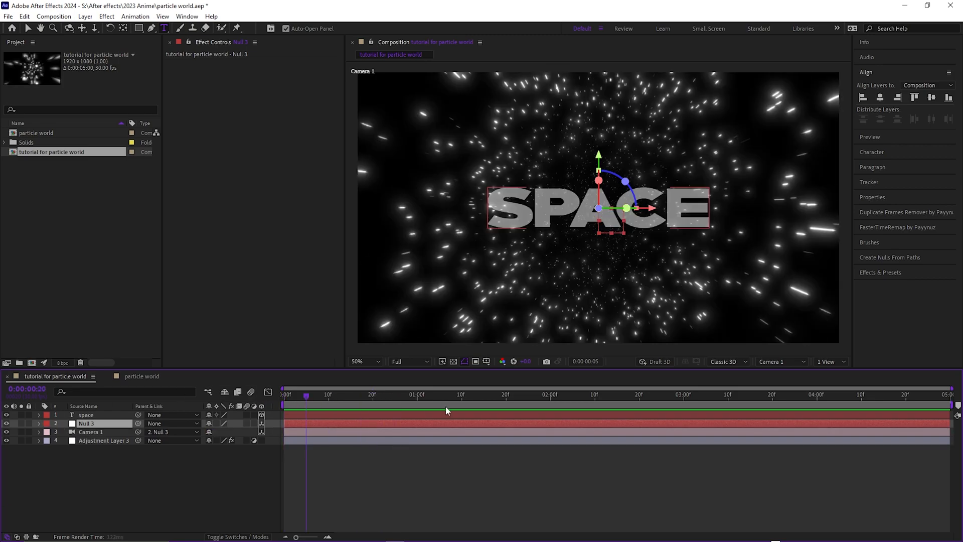
pyautogui.click(332, 490)
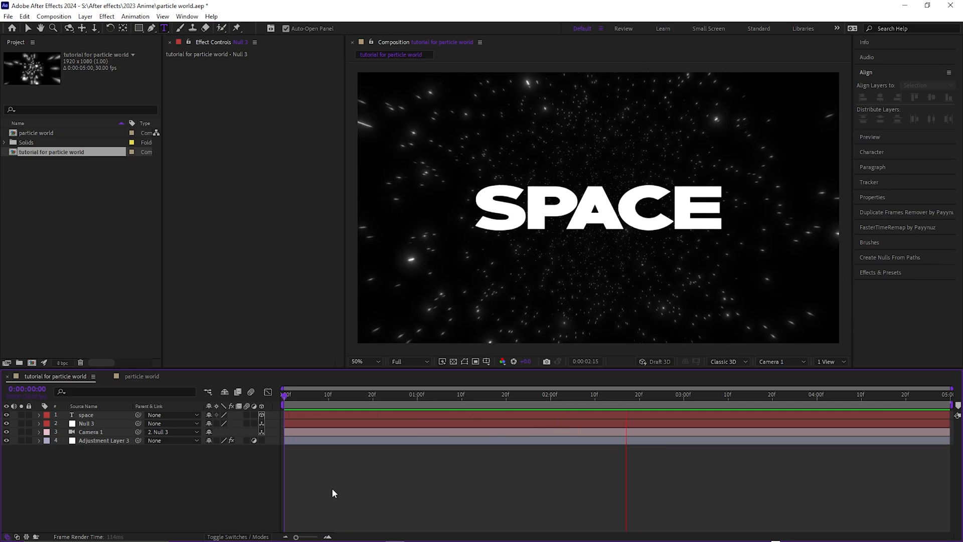
pyautogui.moveTo(279, 400); pyautogui.dragTo(390, 401)
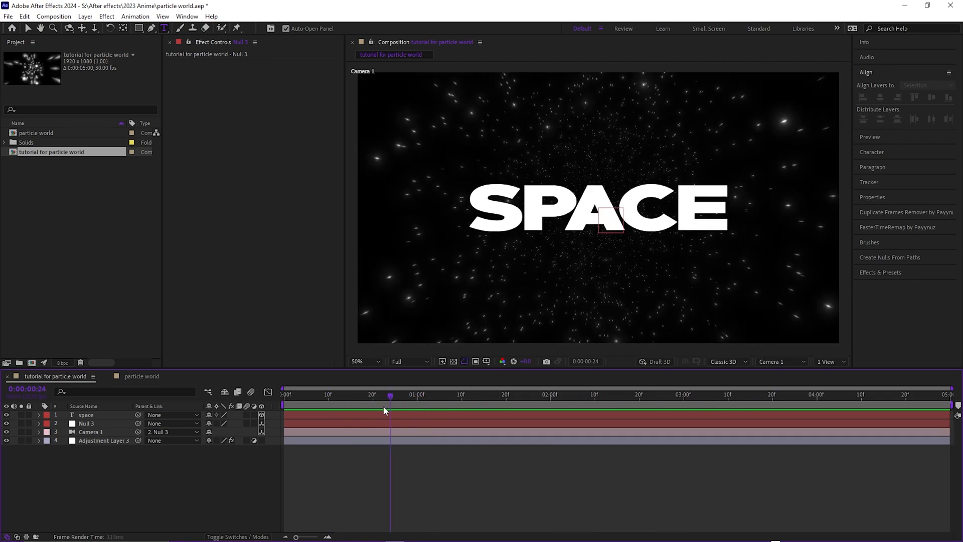
# - Set the CC Particle World birth color on Adjustment Layer 3 to purple
pyautogui.click(369, 441)
pyautogui.click(168, 64)
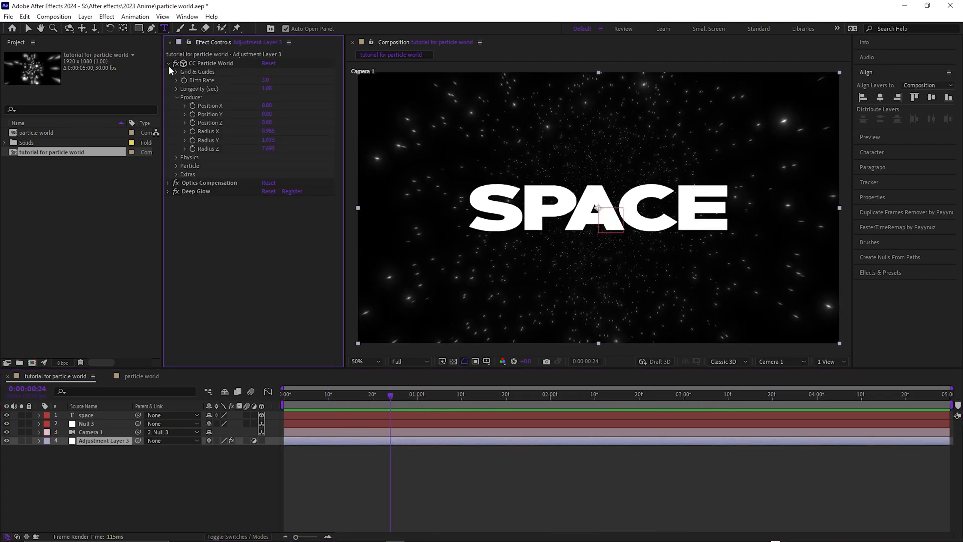
pyautogui.click(179, 165)
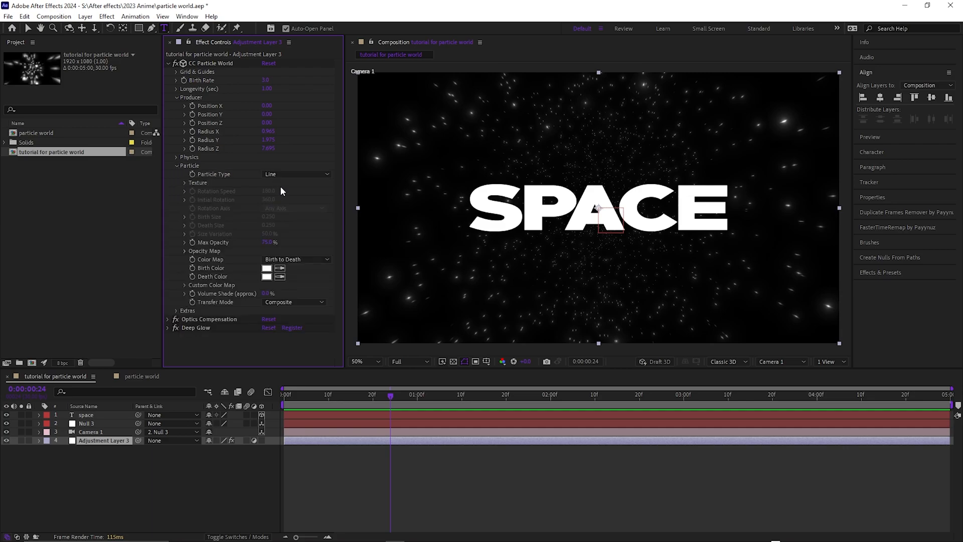
pyautogui.click(266, 269)
pyautogui.moveTo(271, 254); pyautogui.dragTo(289, 217)
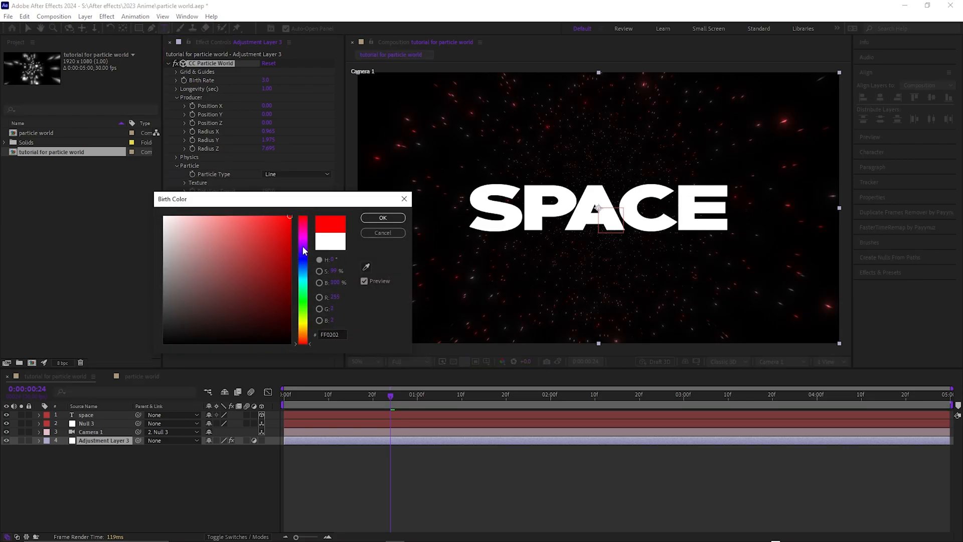
pyautogui.click(383, 217)
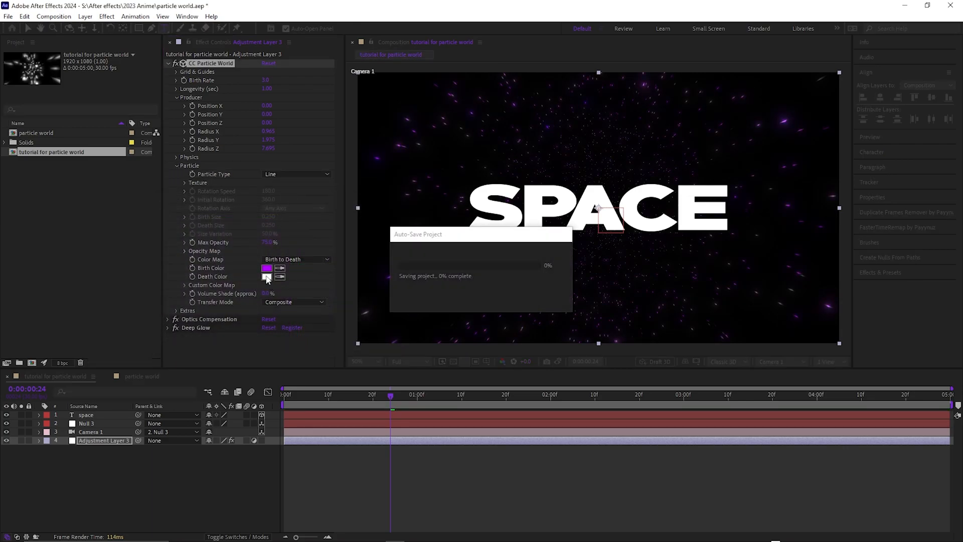
# - Set the CC Particle World death color to bright turquoise
pyautogui.click(266, 276)
pyautogui.moveTo(307, 256); pyautogui.dragTo(303, 230)
pyautogui.moveTo(239, 243); pyautogui.dragTo(290, 217)
pyautogui.click(383, 218)
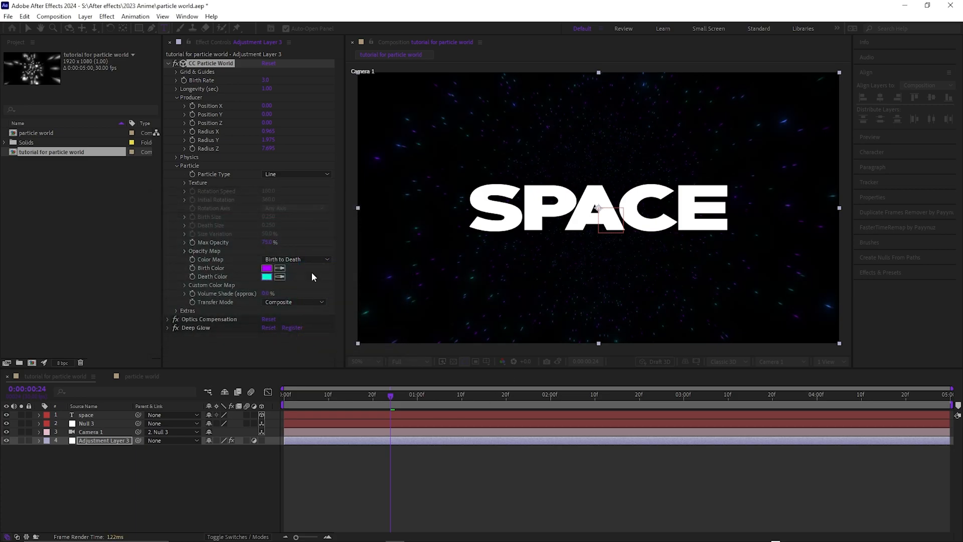
# - Preview the recolored particles from the first frame and collapse the CC Particle World settings
pyautogui.click(398, 413)
pyautogui.press('Home')
pyautogui.press('space')
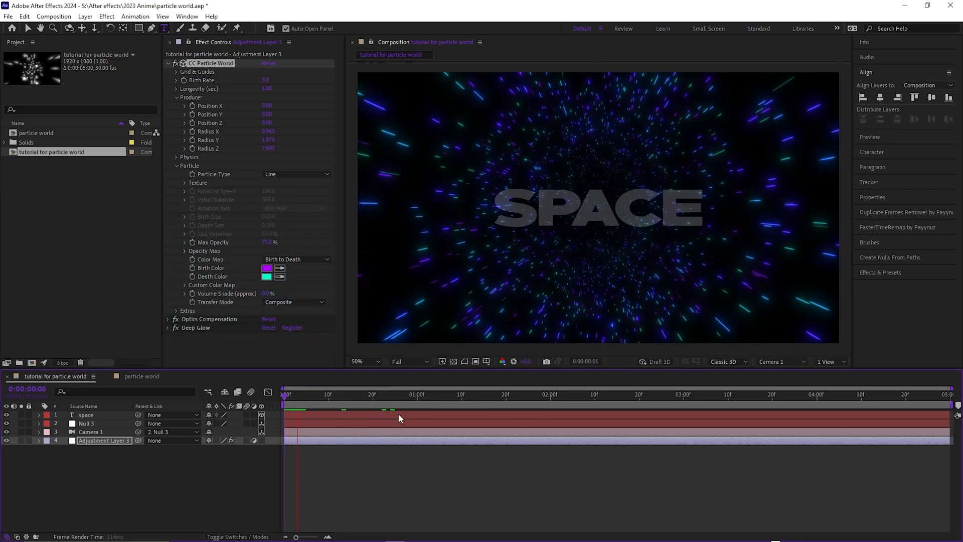
pyautogui.press('space')
pyautogui.click(169, 63)
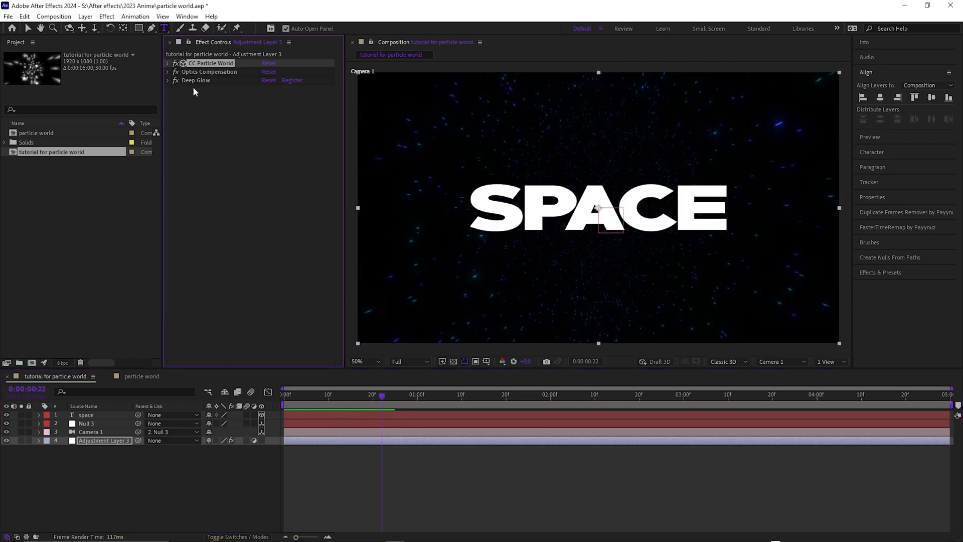
# - Apply Deep Glow to the "space" text layer with Unmult enabled, Radius 140 and Exposure 0.54
pyautogui.click(309, 414)
pyautogui.hotkey('ctrl', 'space')
pyautogui.write('deep')
pyautogui.click(261, 369)
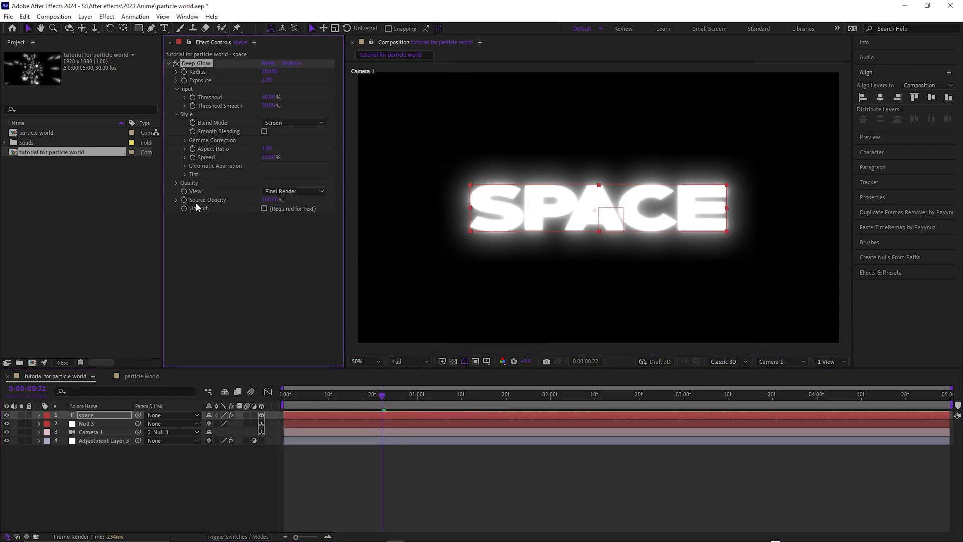
pyautogui.click(264, 209)
pyautogui.moveTo(255, 80); pyautogui.dragTo(219, 75)
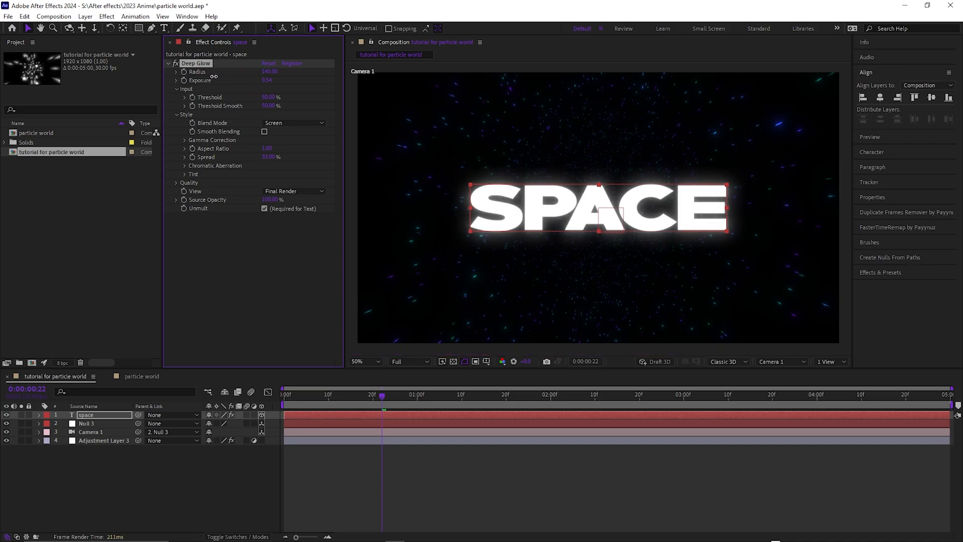
pyautogui.click(260, 262)
# - Deselect all layers, preview the glowing title from the first frame, and scrub to frame 29
pyautogui.moveTo(382, 396); pyautogui.dragTo(238, 396)
pyautogui.click(424, 499)
pyautogui.press('space')
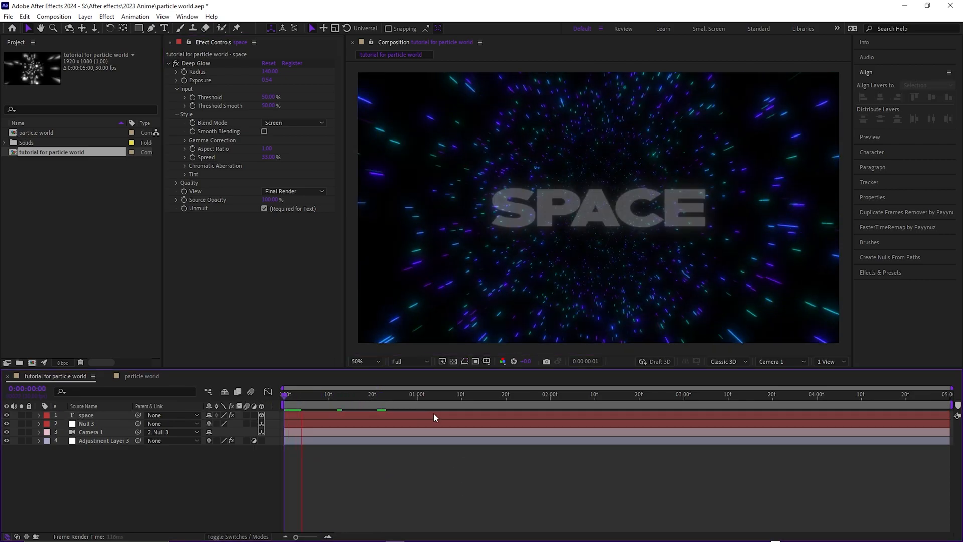
pyautogui.moveTo(327, 394); pyautogui.dragTo(411, 404)
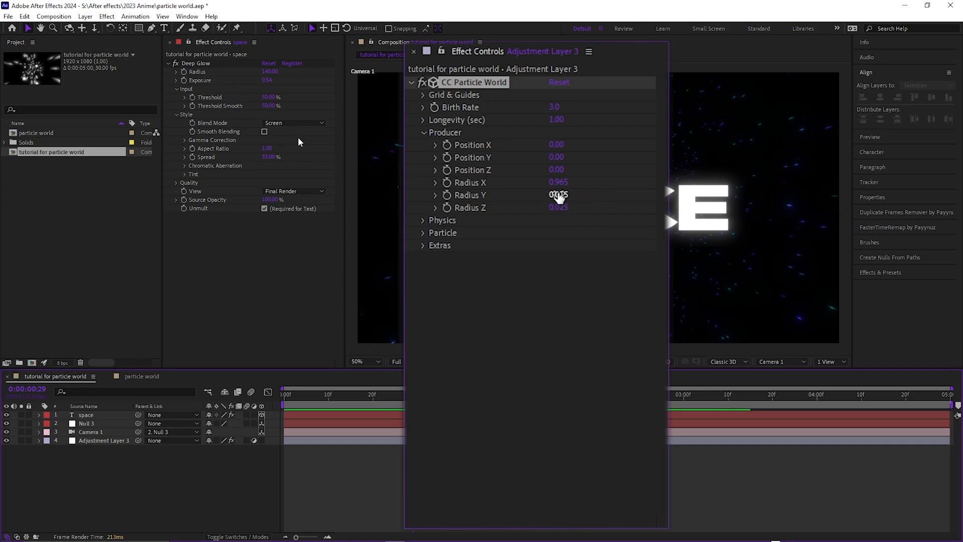
pyautogui.moveTo(558, 197); pyautogui.dragTo(578, 195)
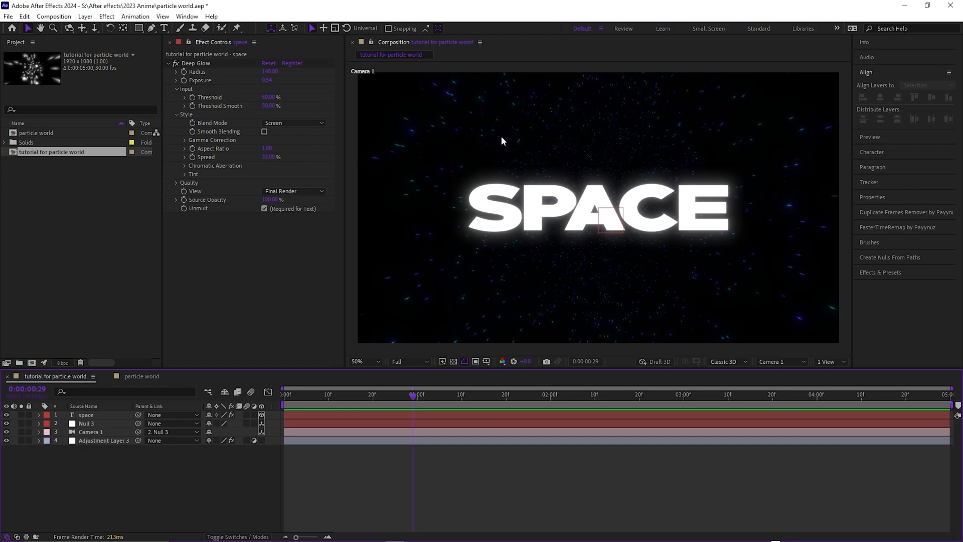
# - Play the finished composition from the beginning and scrub through it to 2 seconds 3 frames
pyautogui.moveTo(412, 395); pyautogui.dragTo(375, 404)
pyautogui.press('Home')
pyautogui.press('space')
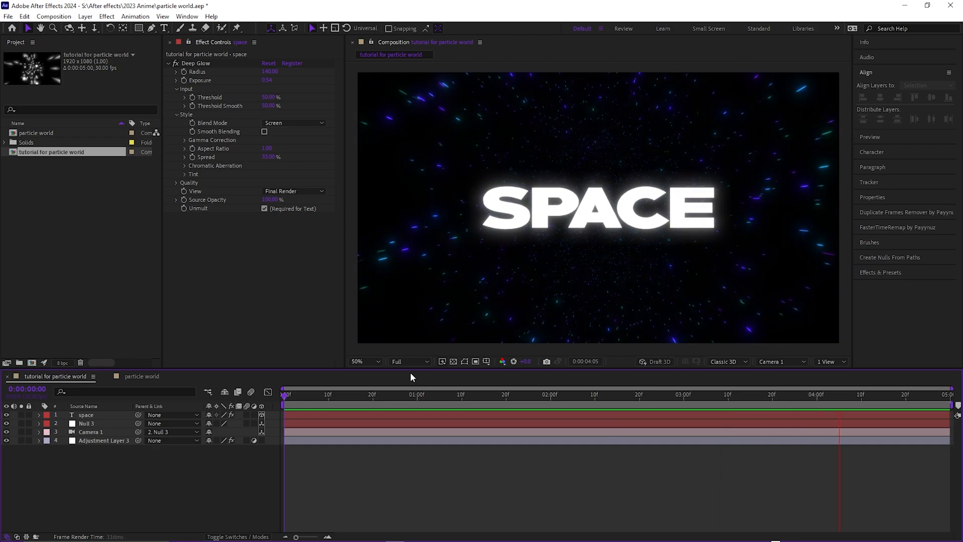
pyautogui.press('space')
pyautogui.moveTo(312, 402); pyautogui.dragTo(564, 406)
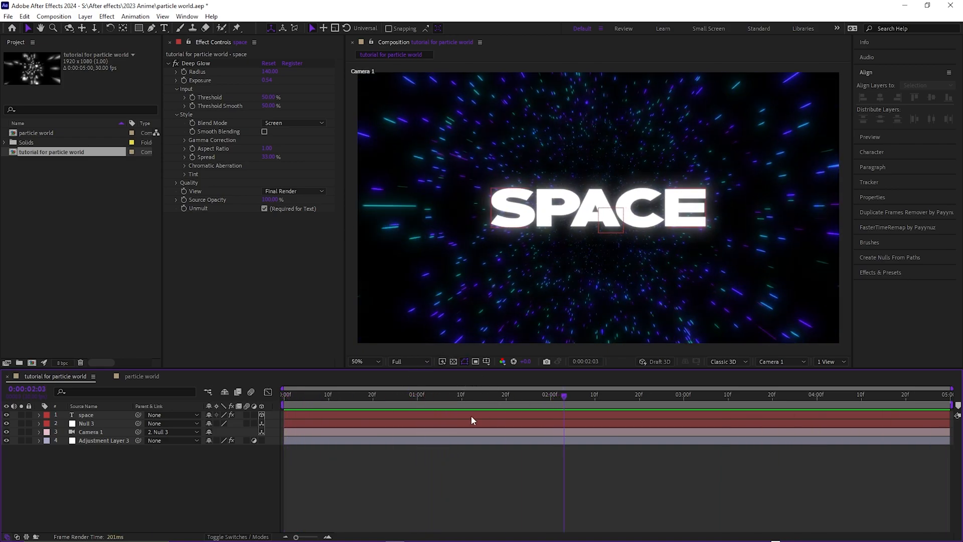